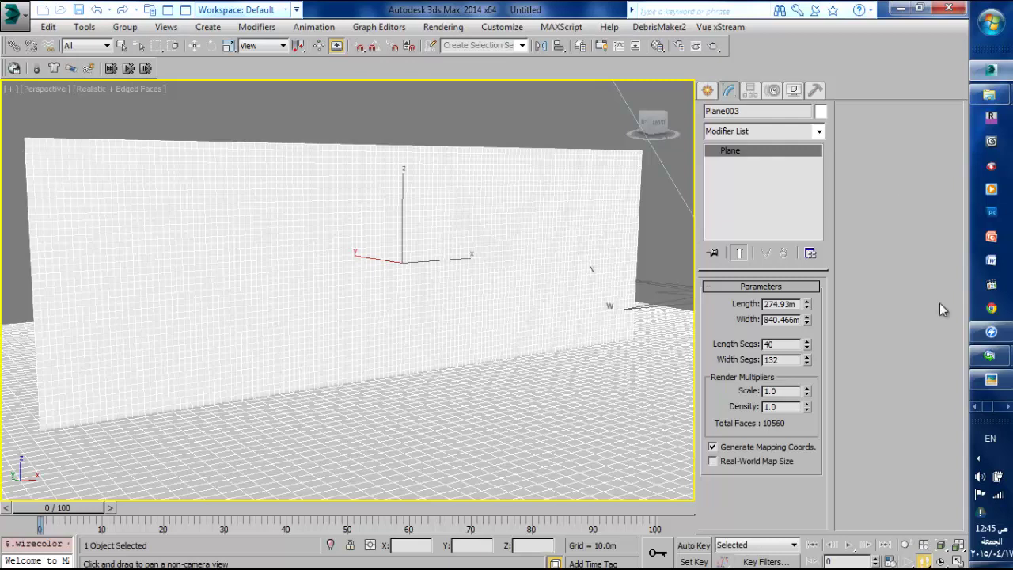
# Look at the reference photo 2560x1024.jpg and apply a UVW Map modifier to the upright plane
pyautogui.click(979, 382)
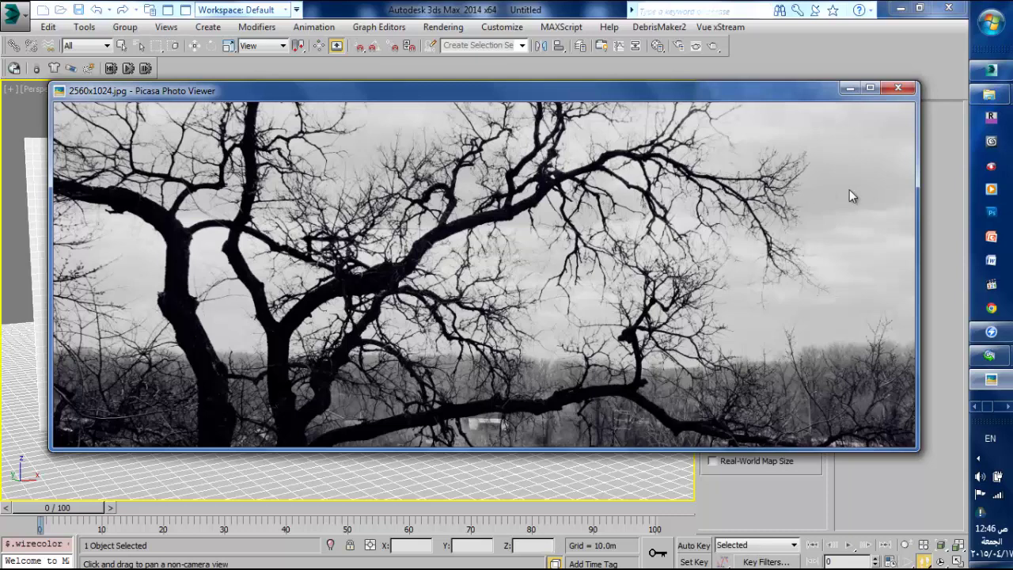
pyautogui.click(928, 202)
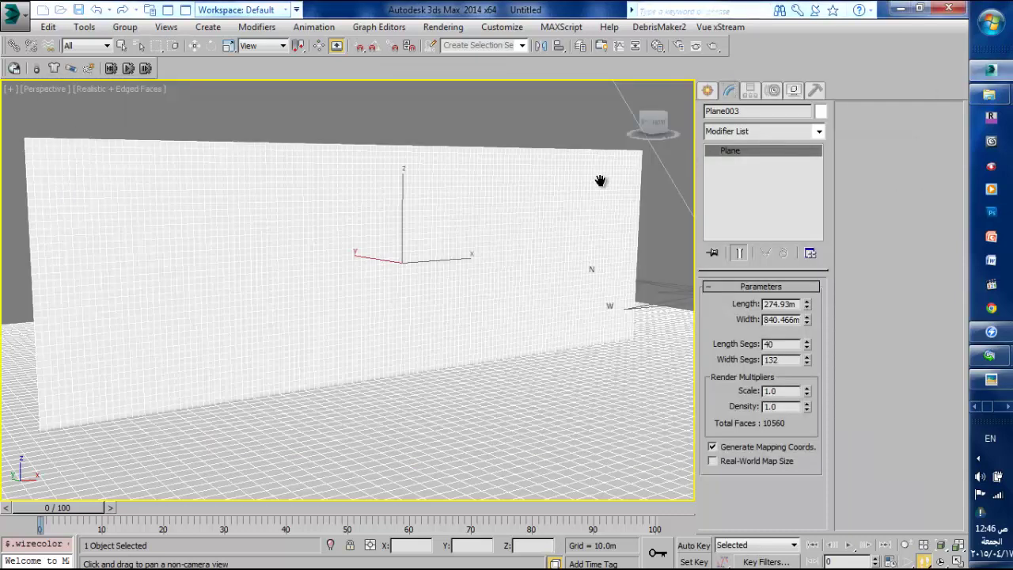
pyautogui.click(730, 133)
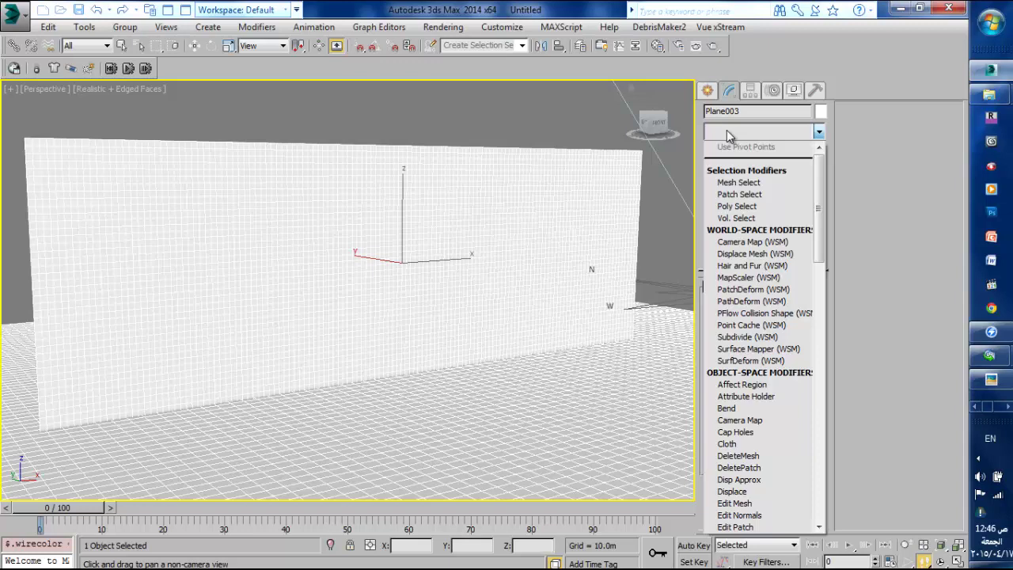
pyautogui.press('e')
pyautogui.press('Down')
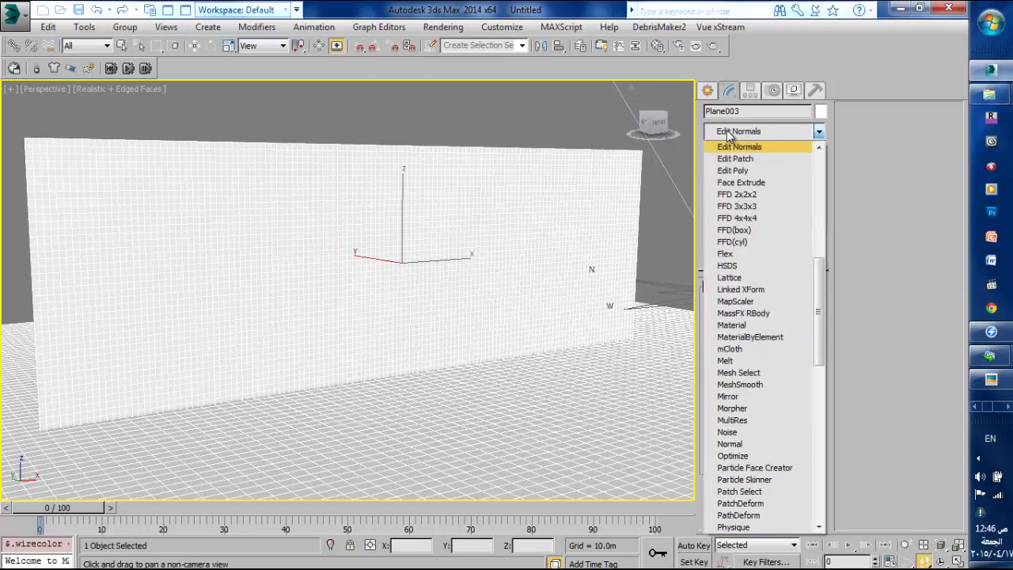
pyautogui.press('u')
pyautogui.press('Down')
pyautogui.press('Return')
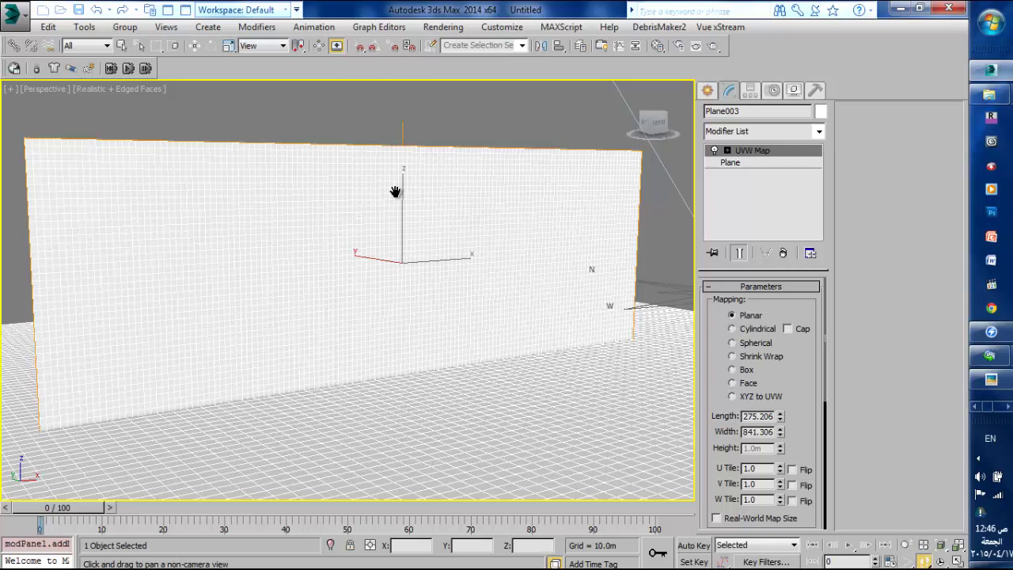
# Add an Edit Poly modifier above the UVW Map and set it to Animate mode
pyautogui.click(785, 133)
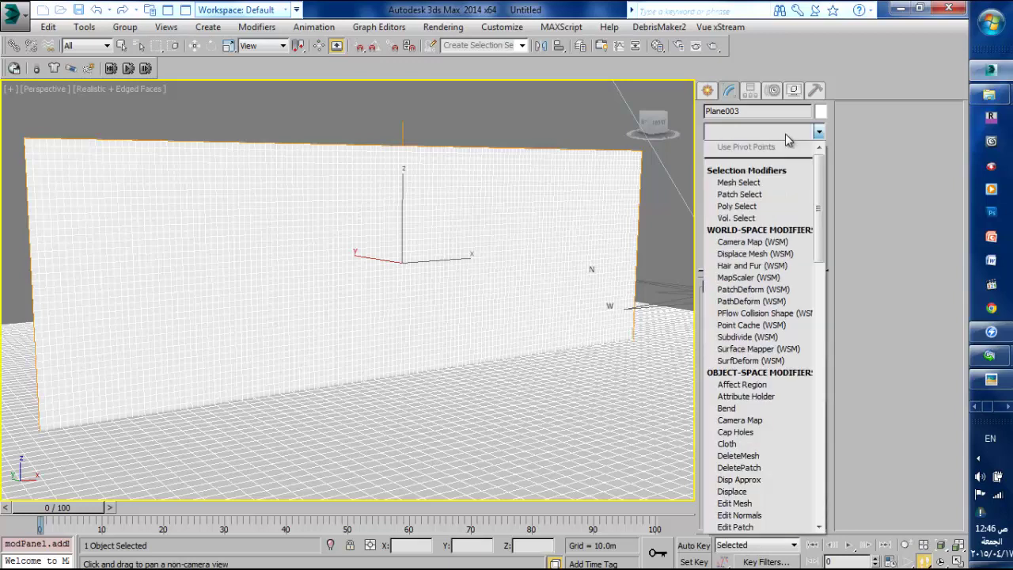
pyautogui.press('e')
pyautogui.press('e')
pyautogui.press('e')
pyautogui.press('e')
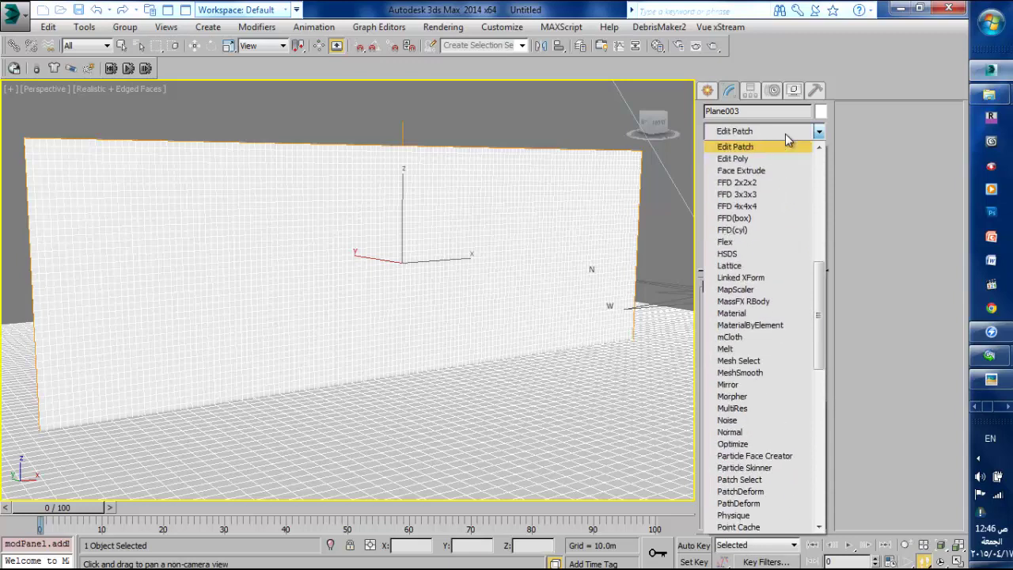
pyautogui.press('Return')
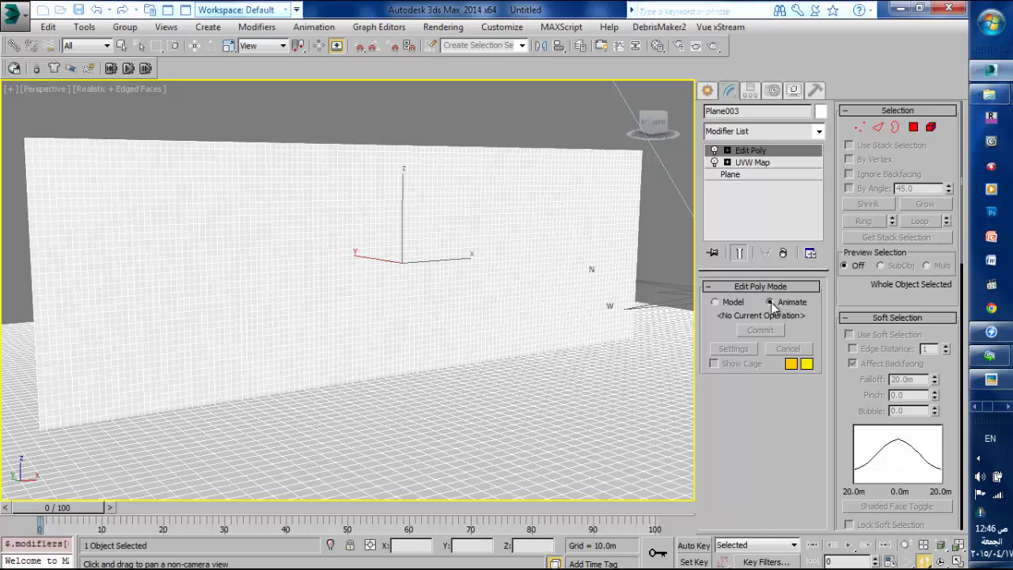
# Select all polygons of the plane at the Polygon level of Edit Poly
pyautogui.click(914, 128)
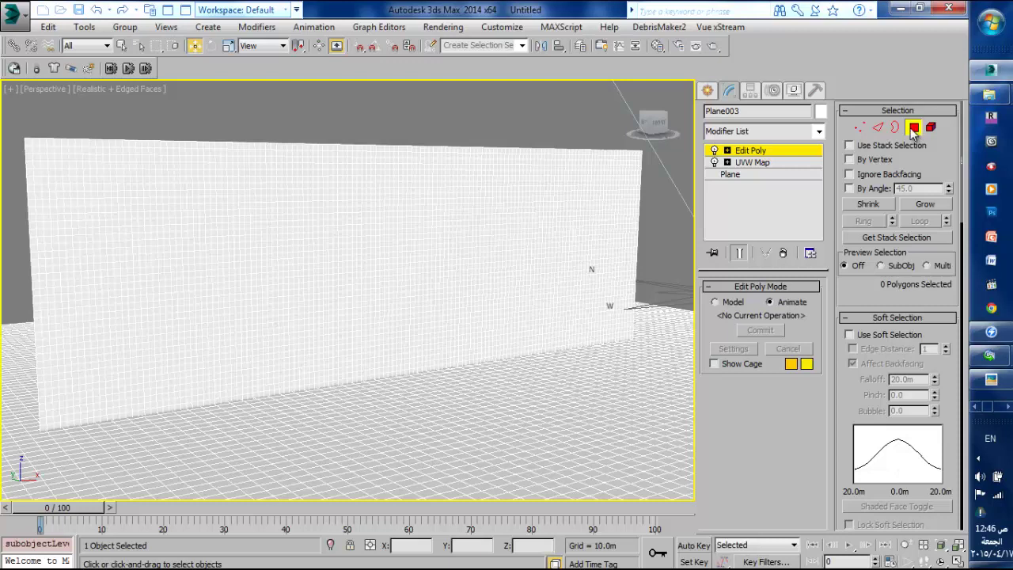
pyautogui.hotkey('ctrl', 'a')
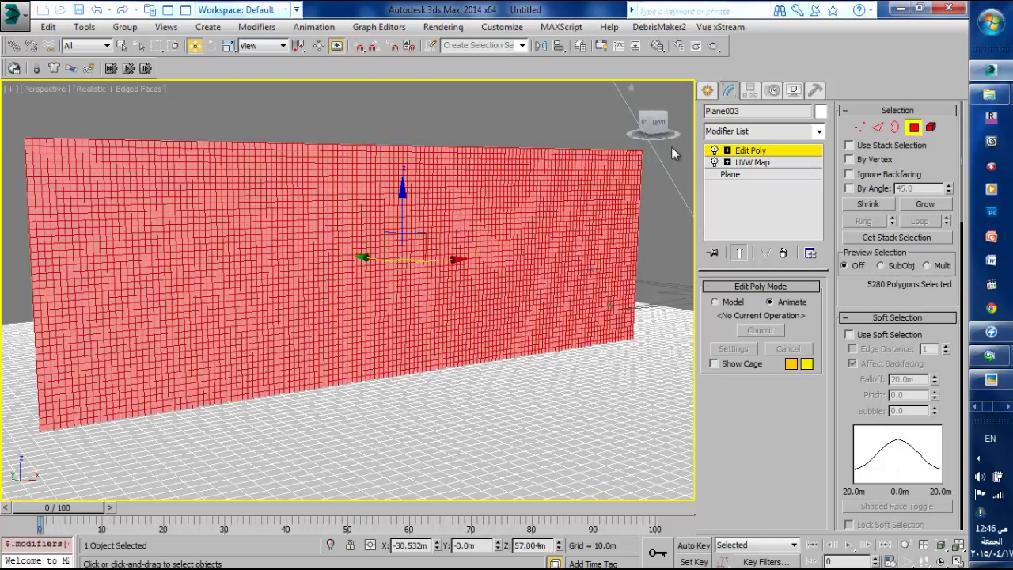
pyautogui.moveTo(15, 125); pyautogui.dragTo(672, 385)
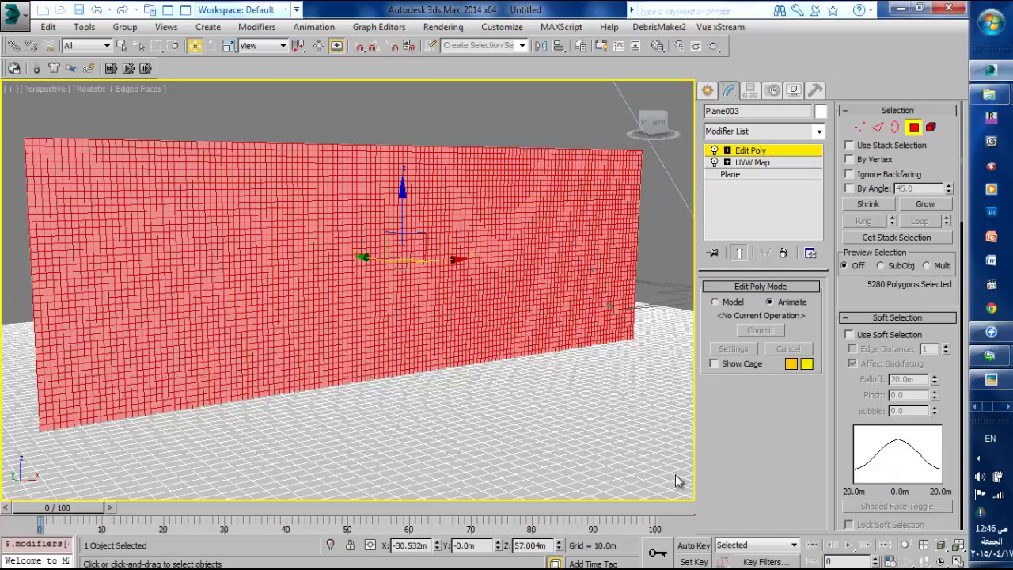
# Inset the selected polygons individually, By Polygon, with an amount of 0.31 m, working in the Front view
pyautogui.press('f')
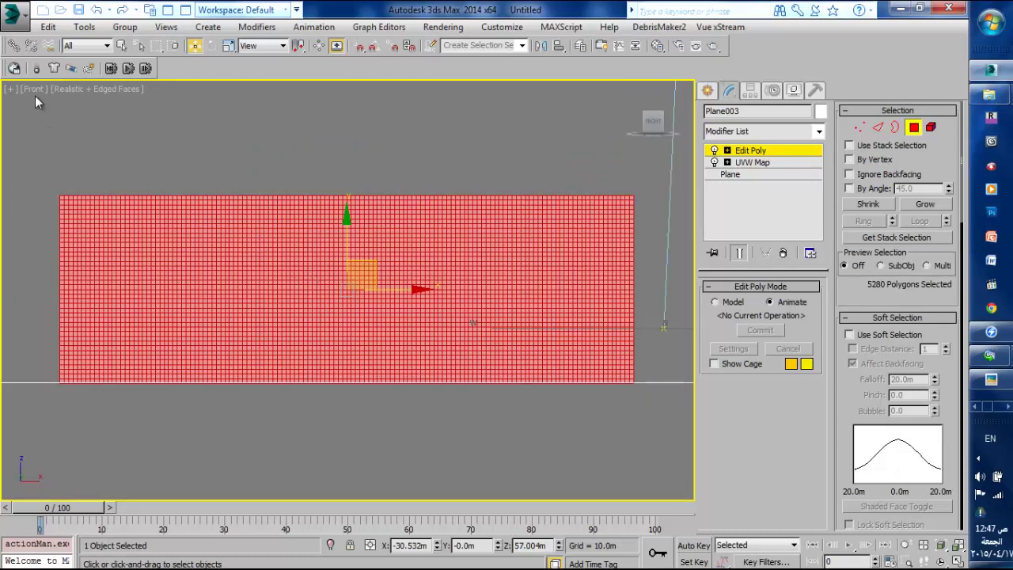
pyautogui.hotkey('alt', 'z')
pyautogui.moveTo(339, 285); pyautogui.dragTo(402, 87)
pyautogui.click(730, 175)
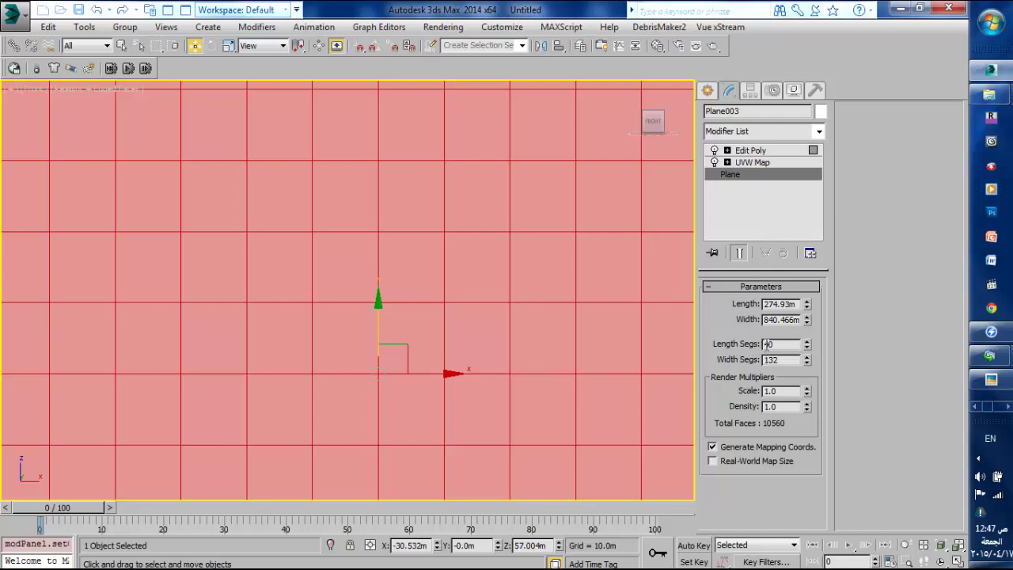
pyautogui.click(745, 152)
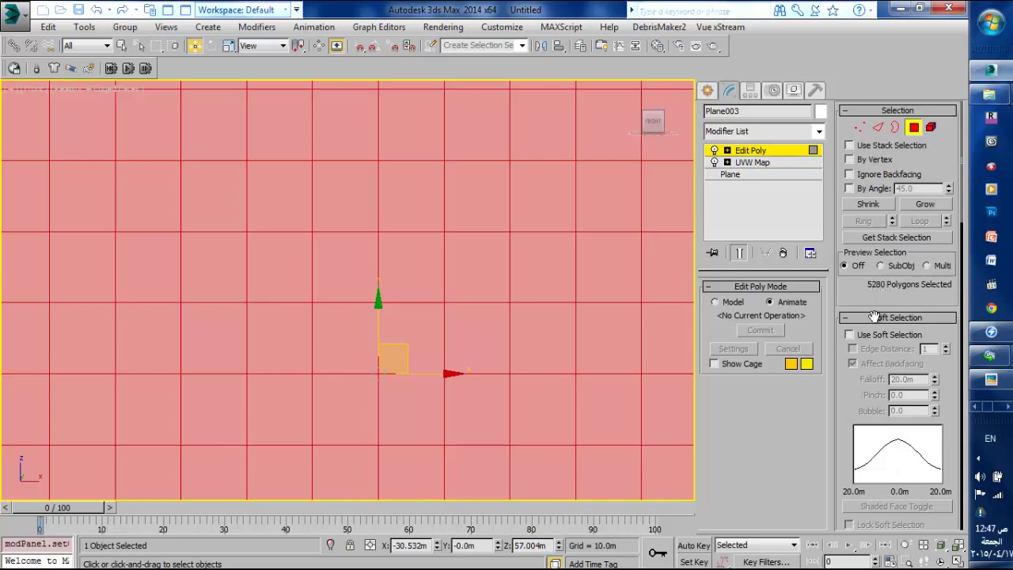
pyautogui.moveTo(851, 431); pyautogui.dragTo(855, 249)
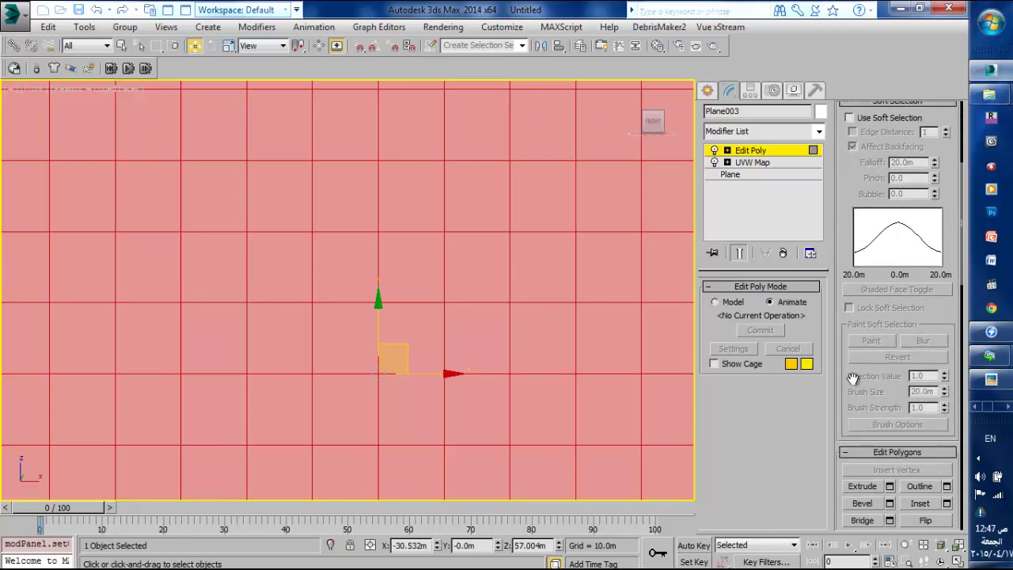
pyautogui.moveTo(854, 380); pyautogui.dragTo(865, 231)
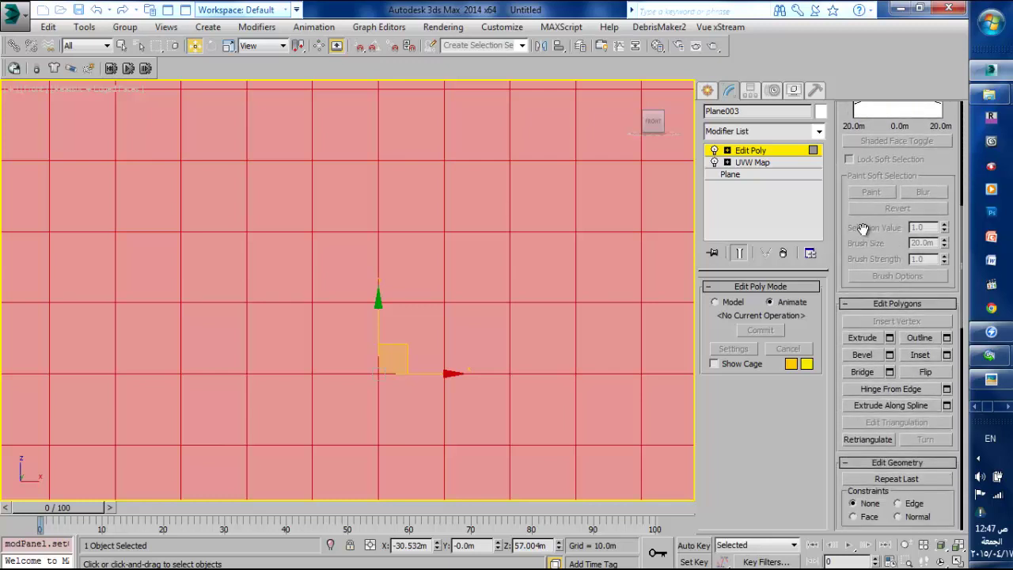
pyautogui.click(947, 355)
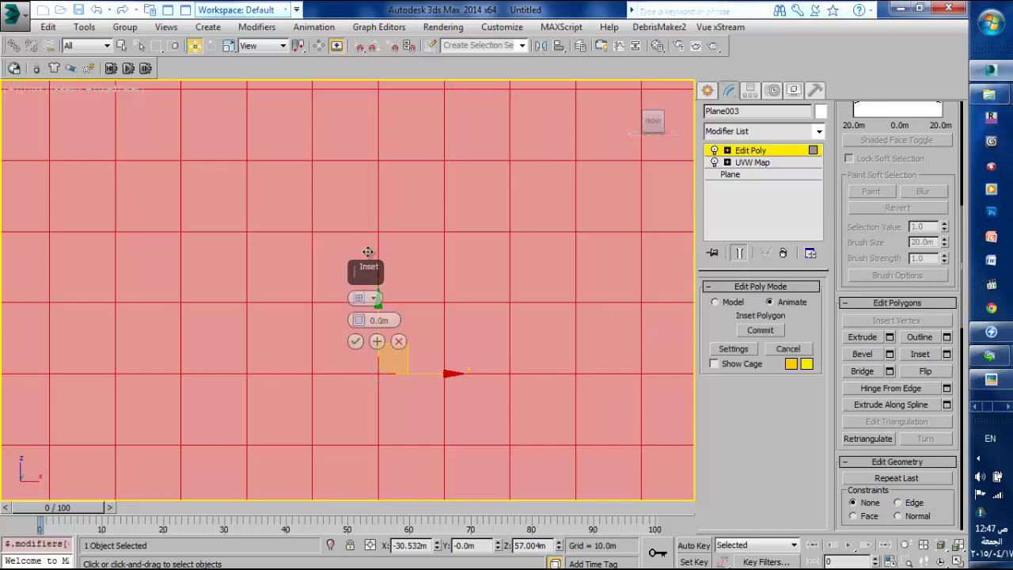
pyautogui.moveTo(360, 276); pyautogui.dragTo(410, 221)
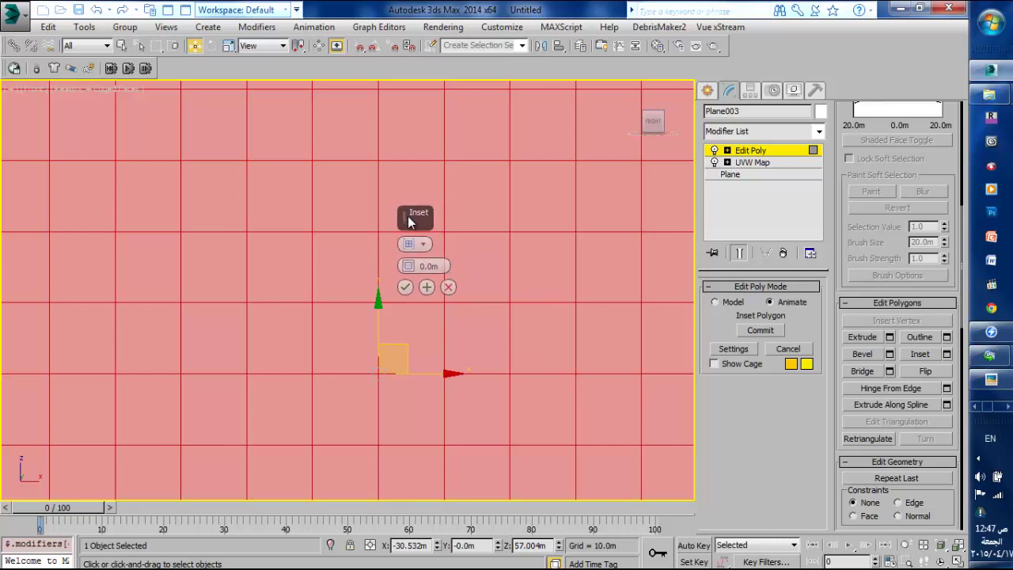
pyautogui.click(423, 244)
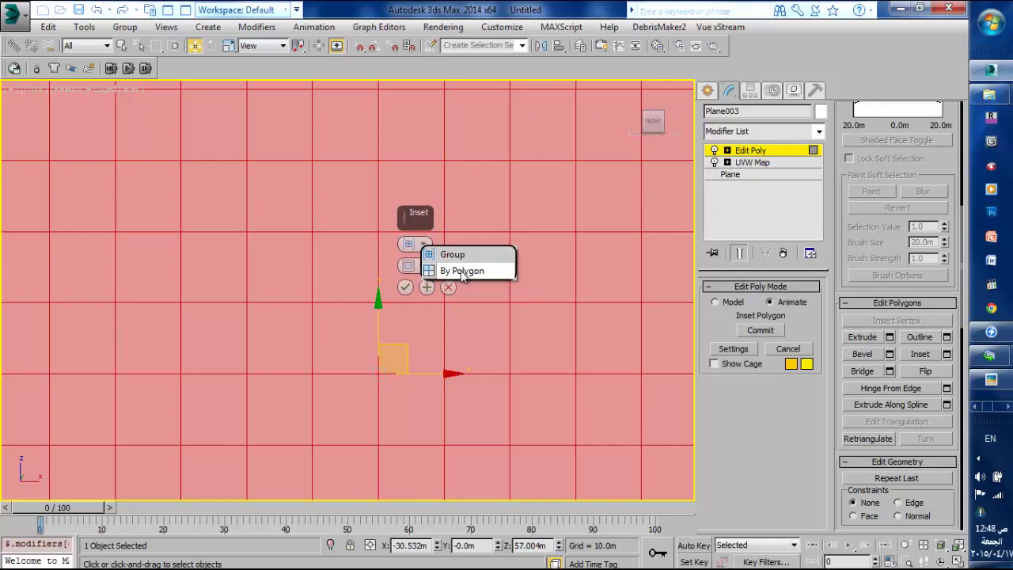
pyautogui.click(463, 272)
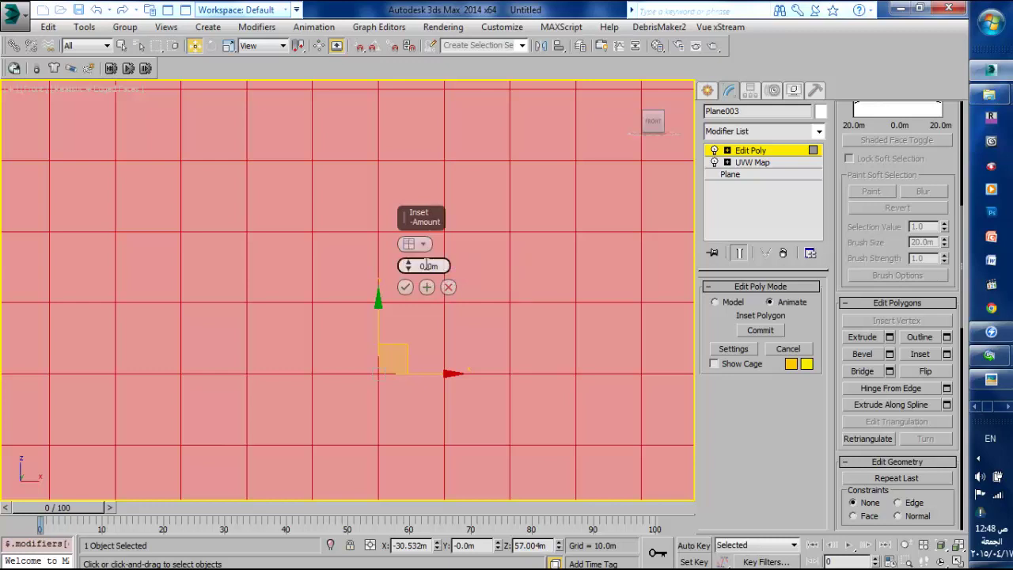
pyautogui.moveTo(407, 263); pyautogui.dragTo(407, 264)
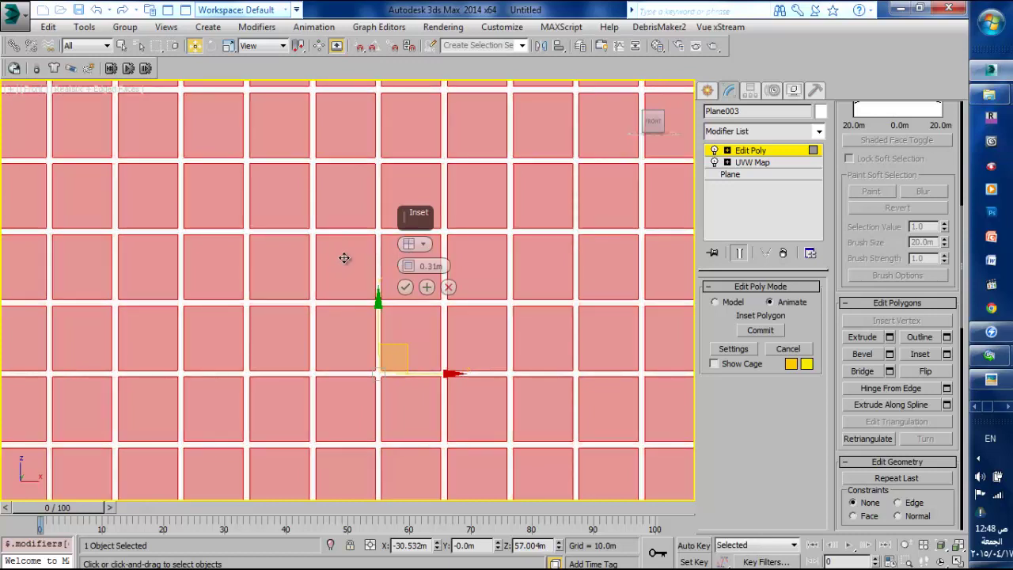
pyautogui.click(404, 289)
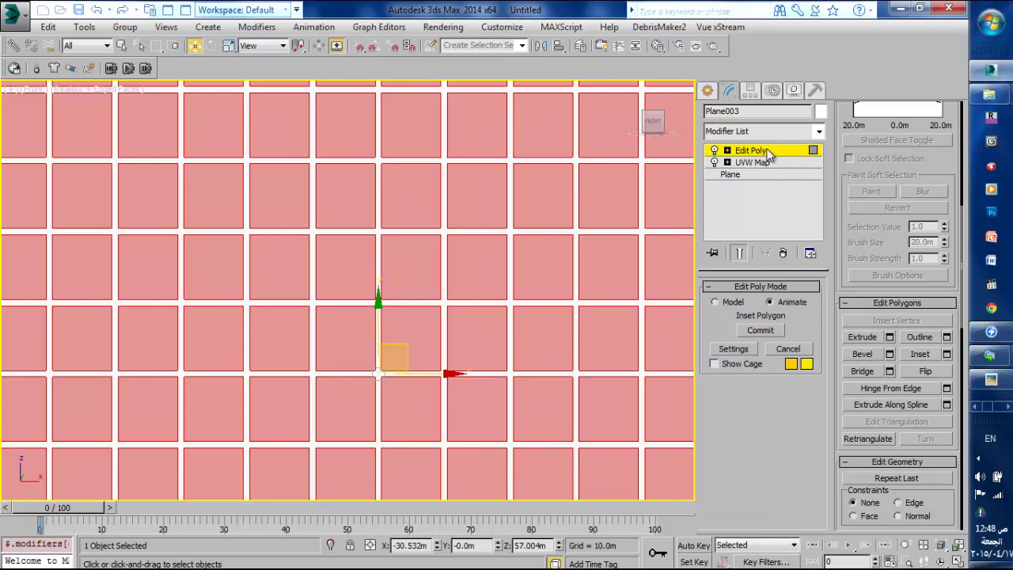
# Apply a DeleteMesh modifier to remove the selected inset polygons and leave only the grid frame
pyautogui.click(786, 133)
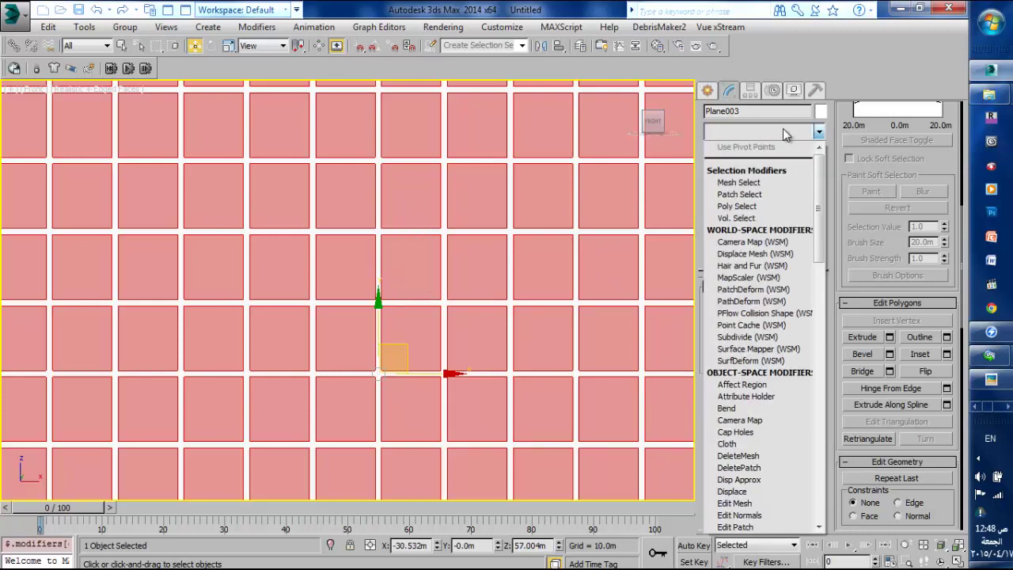
pyautogui.press('d')
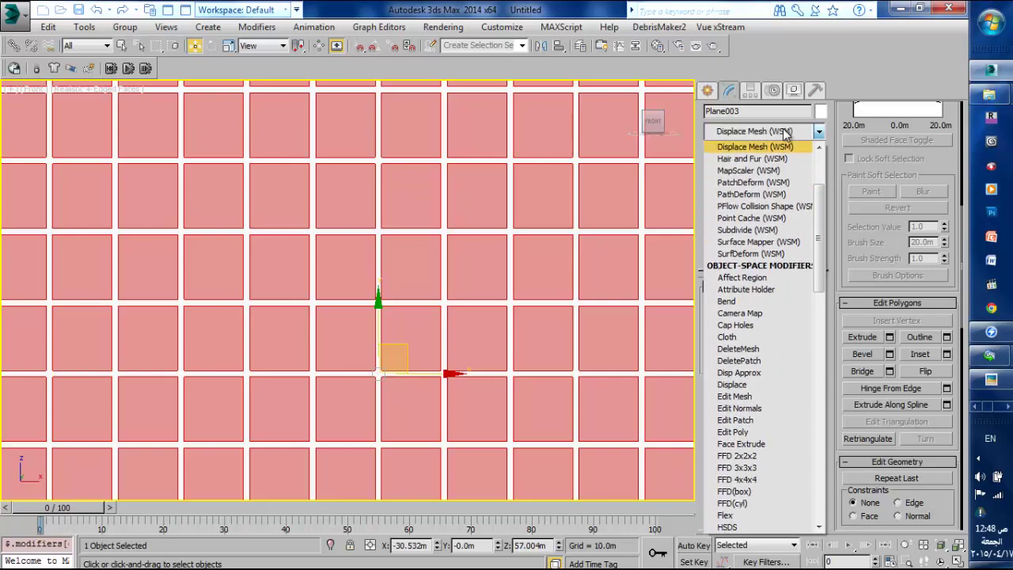
pyautogui.press('d')
pyautogui.press('Return')
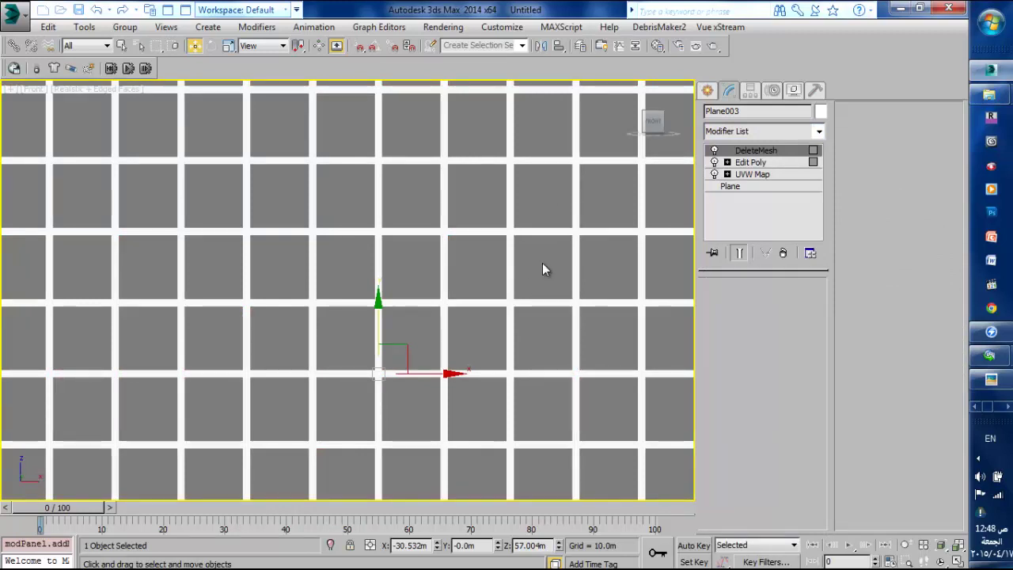
# Add a second Edit Poly modifier in Animate mode and enable soft selection at its Vertex level
pyautogui.click(756, 132)
pyautogui.write('esh')
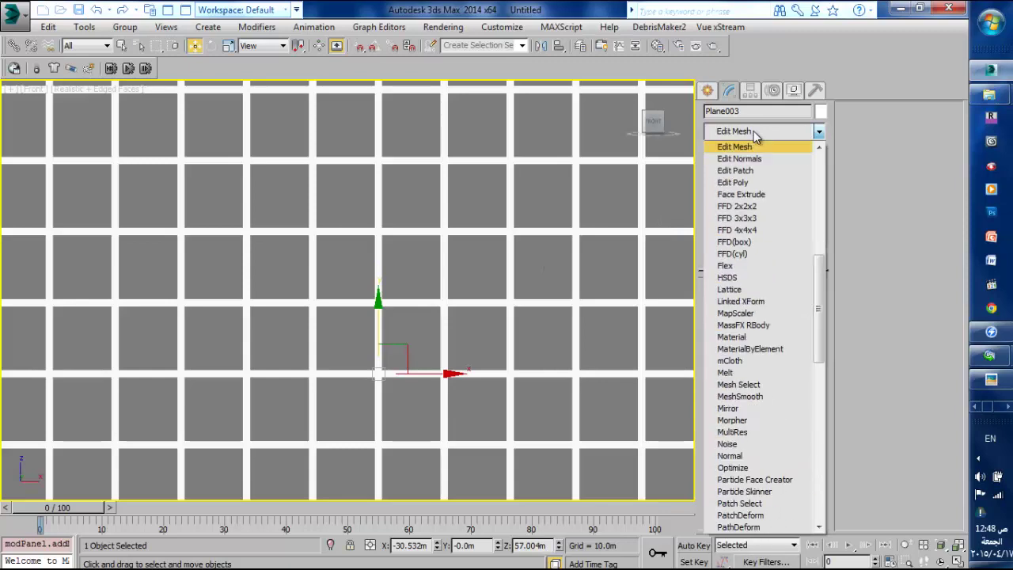
pyautogui.press('Down')
pyautogui.press('Down')
pyautogui.press('Down')
pyautogui.press('Return')
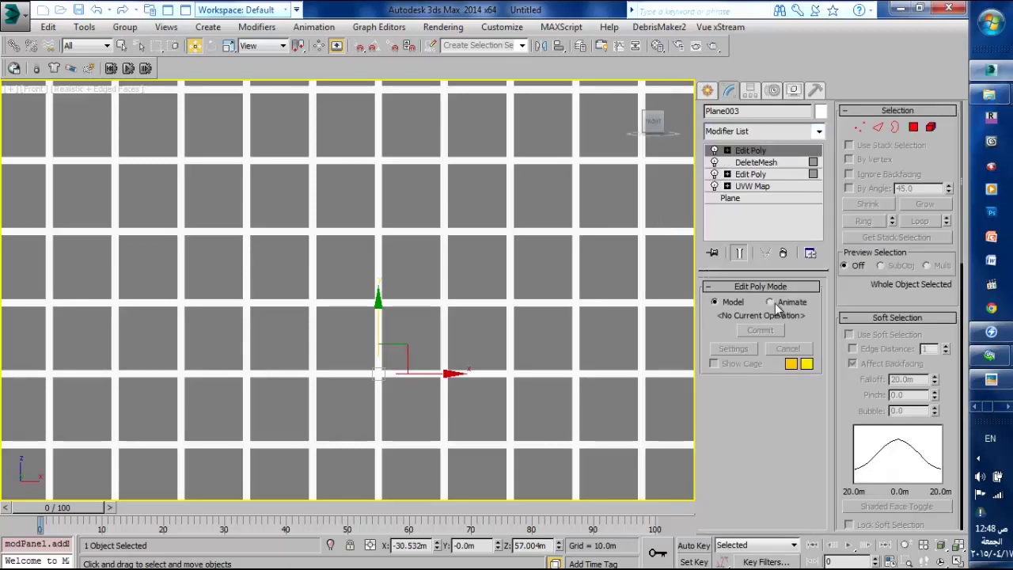
pyautogui.click(775, 304)
pyautogui.click(861, 128)
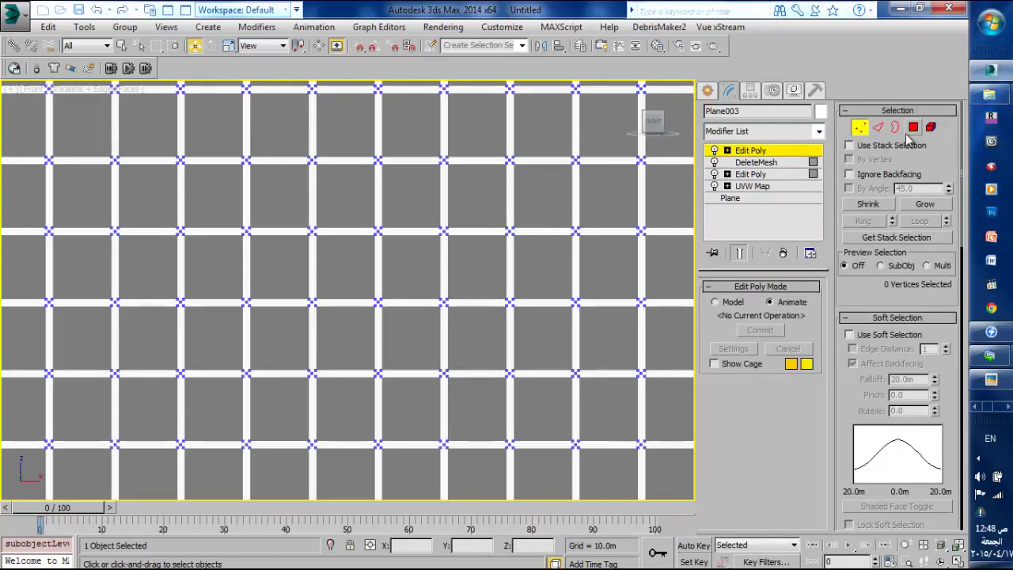
pyautogui.click(849, 335)
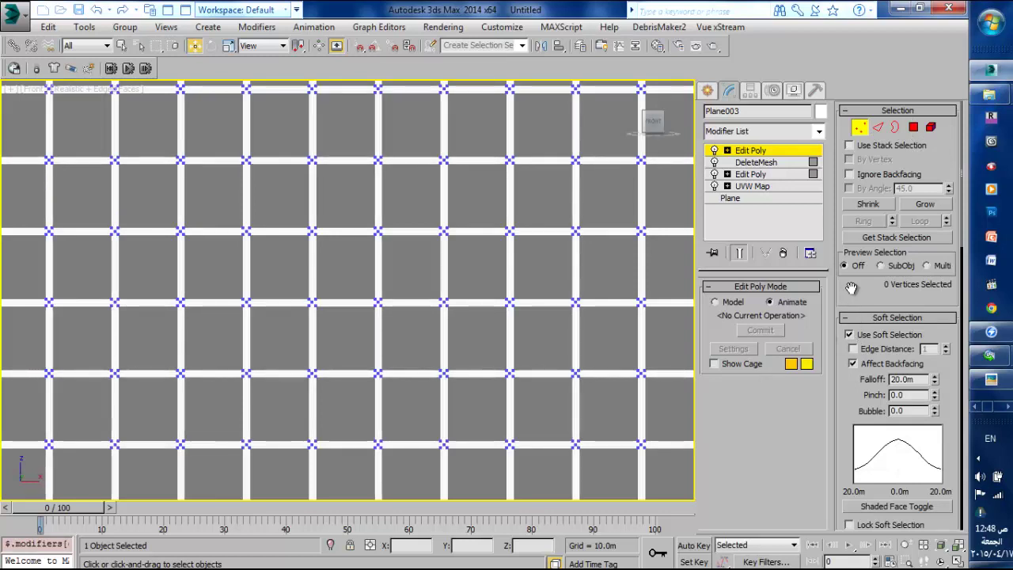
# Add a Vol. Select modifier, set its stack selection level to Vertex and turn on soft selection
pyautogui.click(820, 131)
pyautogui.press('v')
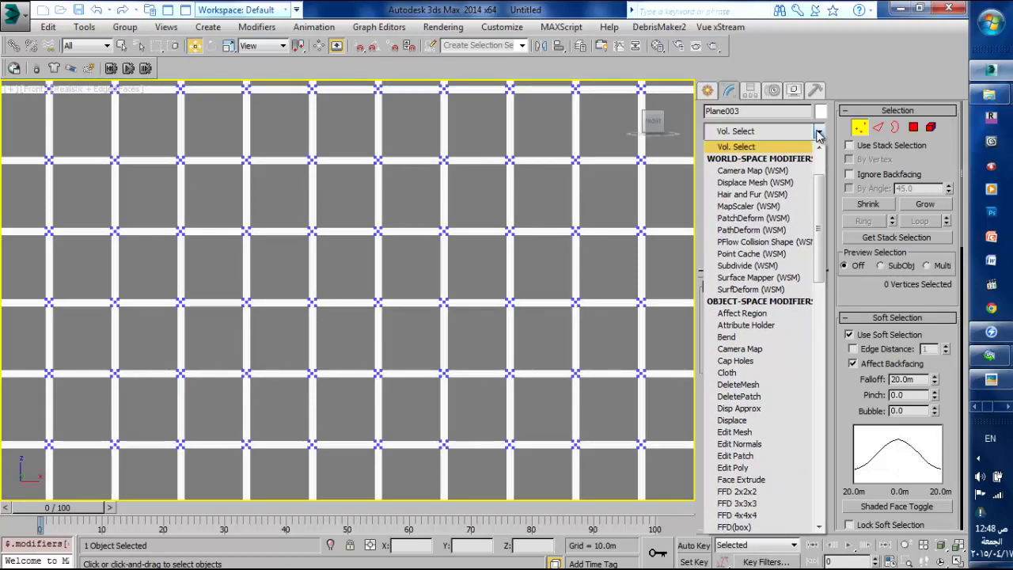
pyautogui.click(775, 147)
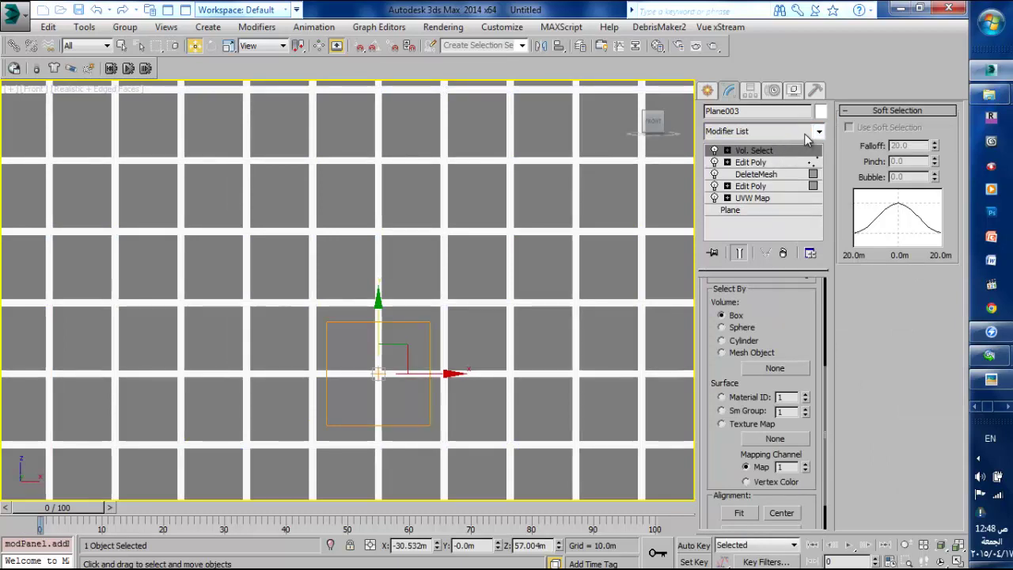
pyautogui.moveTo(763, 302); pyautogui.dragTo(760, 515)
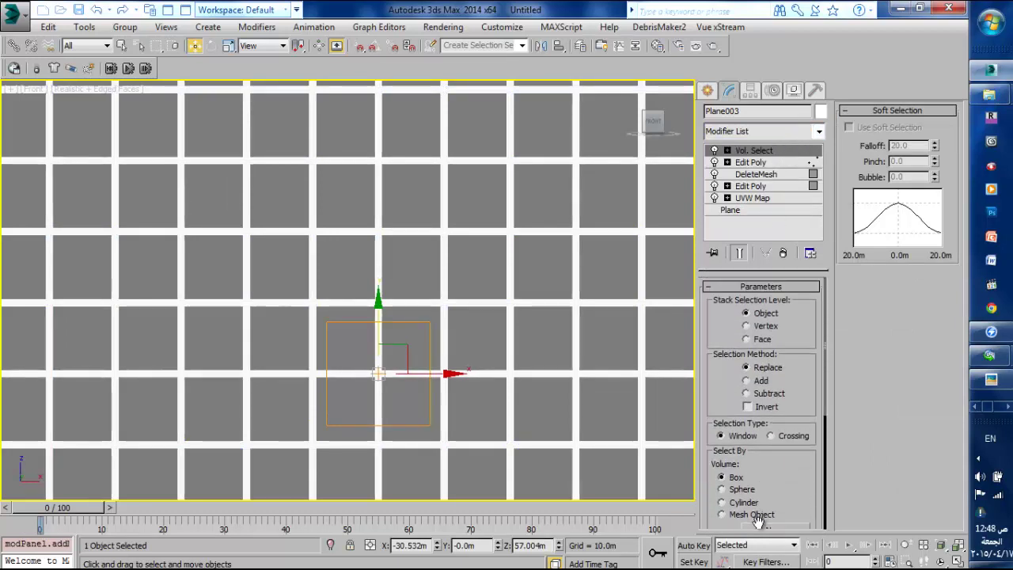
pyautogui.click(746, 326)
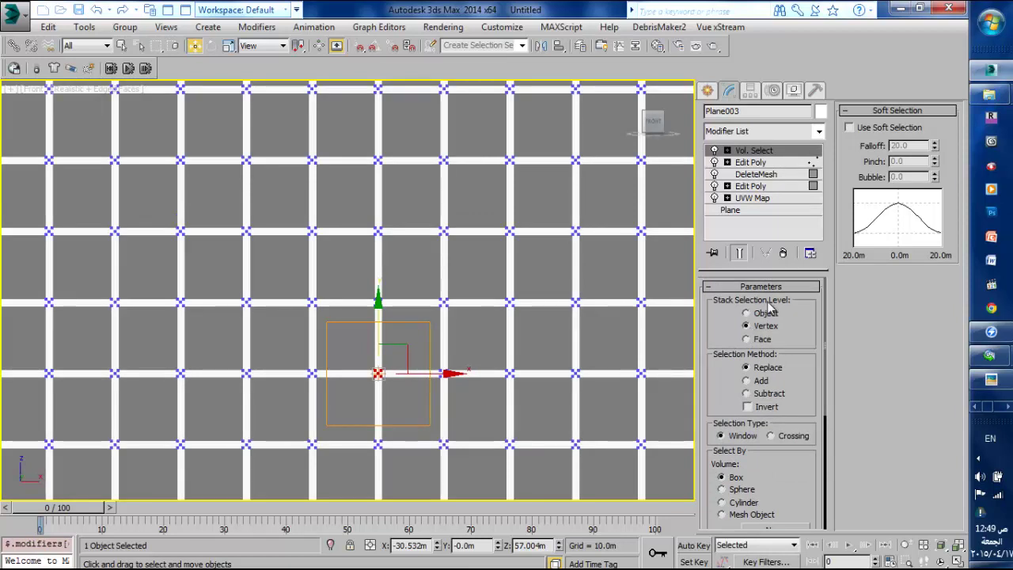
pyautogui.click(850, 128)
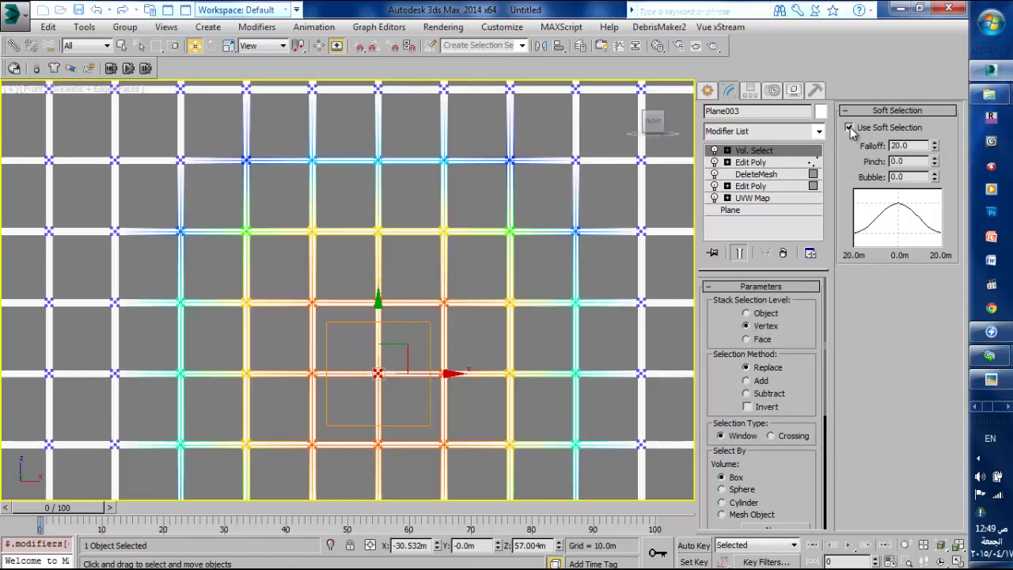
# Add a Morpher modifier above Vol. Select in the grid plane's modifier stack
pyautogui.click(820, 131)
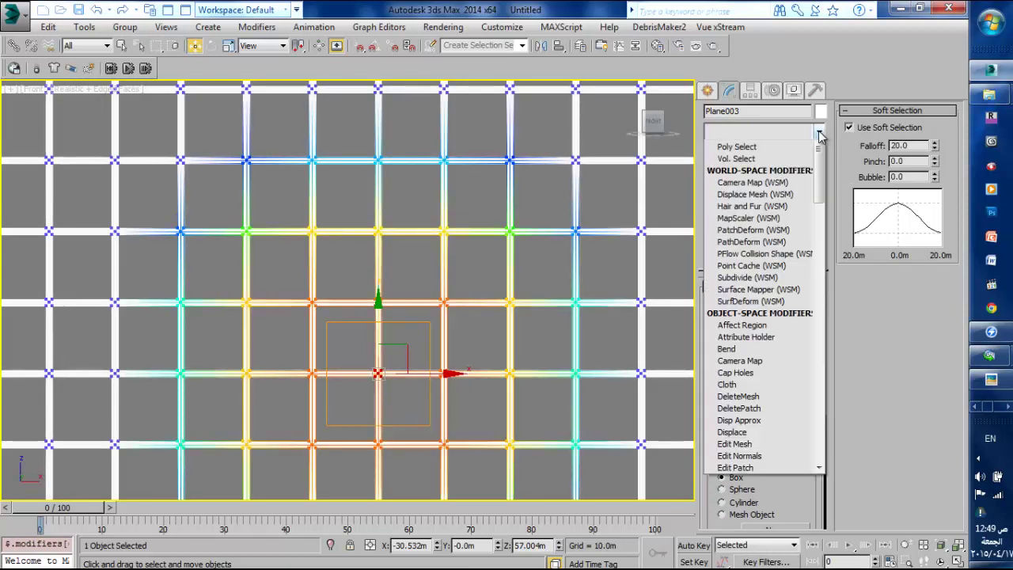
pyautogui.press('m')
pyautogui.press('m')
pyautogui.press('m')
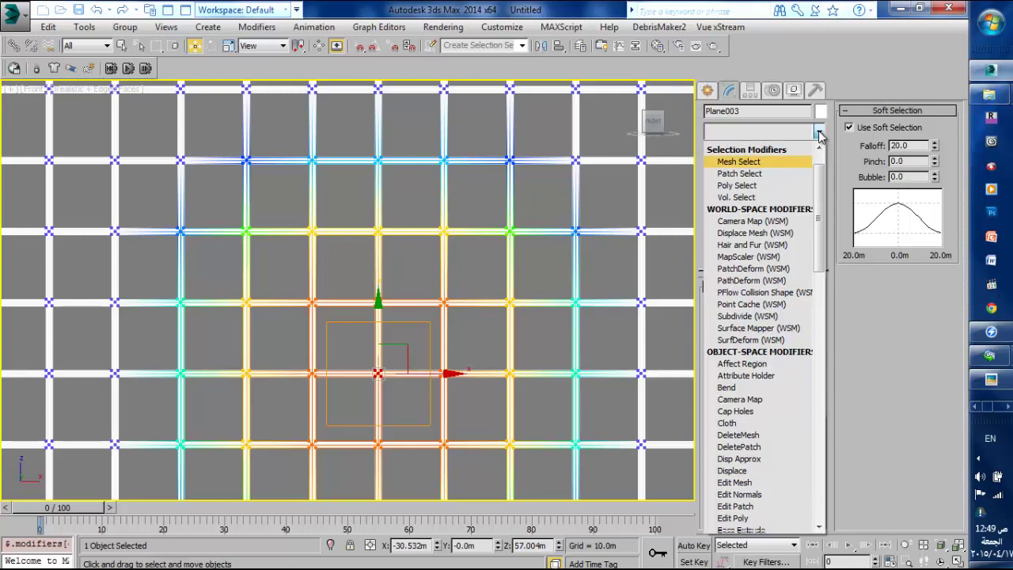
pyautogui.press('Down')
pyautogui.press('Down')
pyautogui.press('Down')
pyautogui.press('Down')
pyautogui.press('Down')
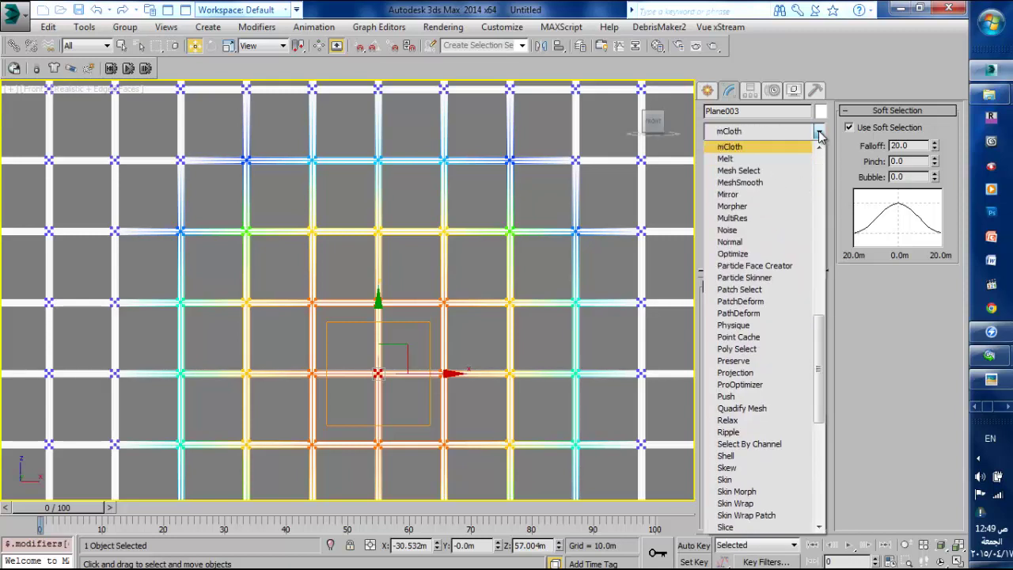
pyautogui.press('Down')
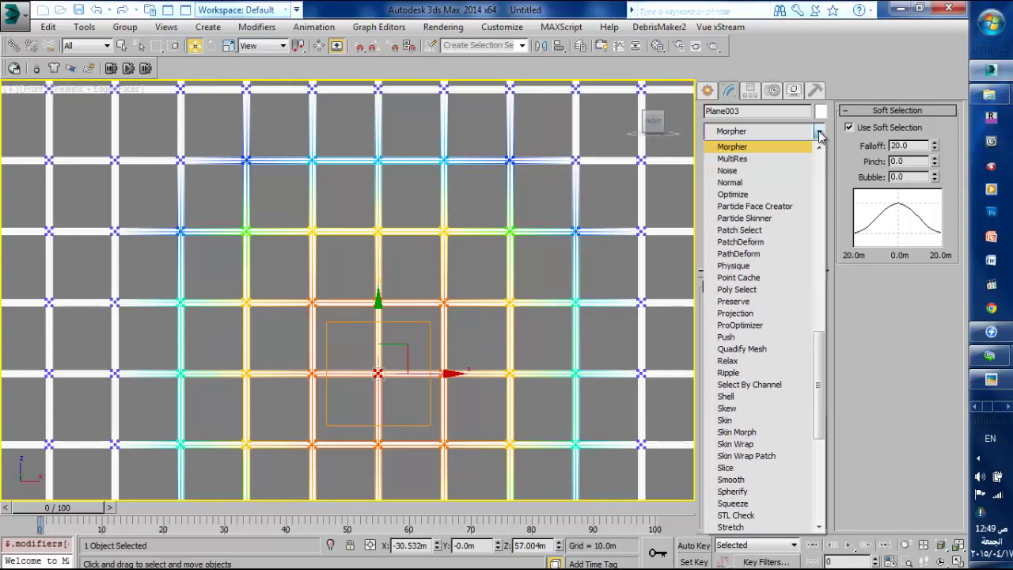
pyautogui.click(757, 146)
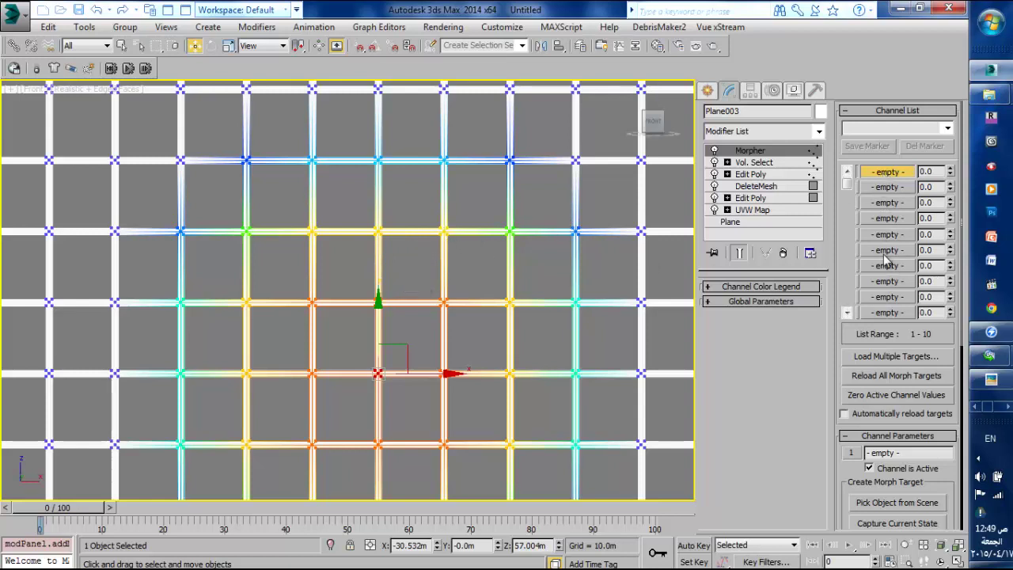
# Capture the current state as the "Captured" target in the first Morpher channel and set that channel to 100
pyautogui.moveTo(847, 182)
pyautogui.mouseDown()
pyautogui.moveTo(851, 305)
pyautogui.moveTo(850, 170)
pyautogui.mouseUp()
pyautogui.moveTo(837, 347); pyautogui.dragTo(839, 210)
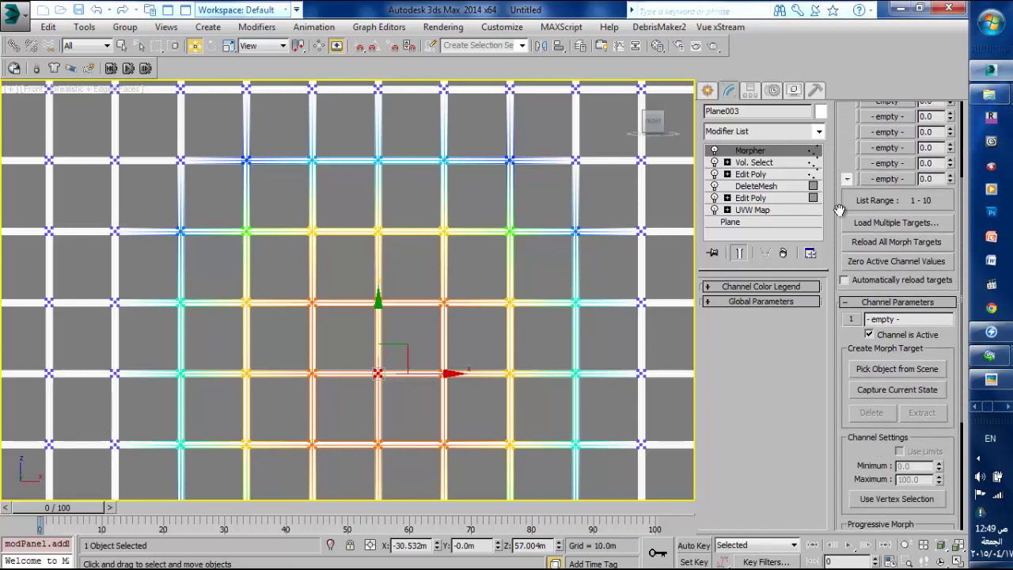
pyautogui.click(868, 393)
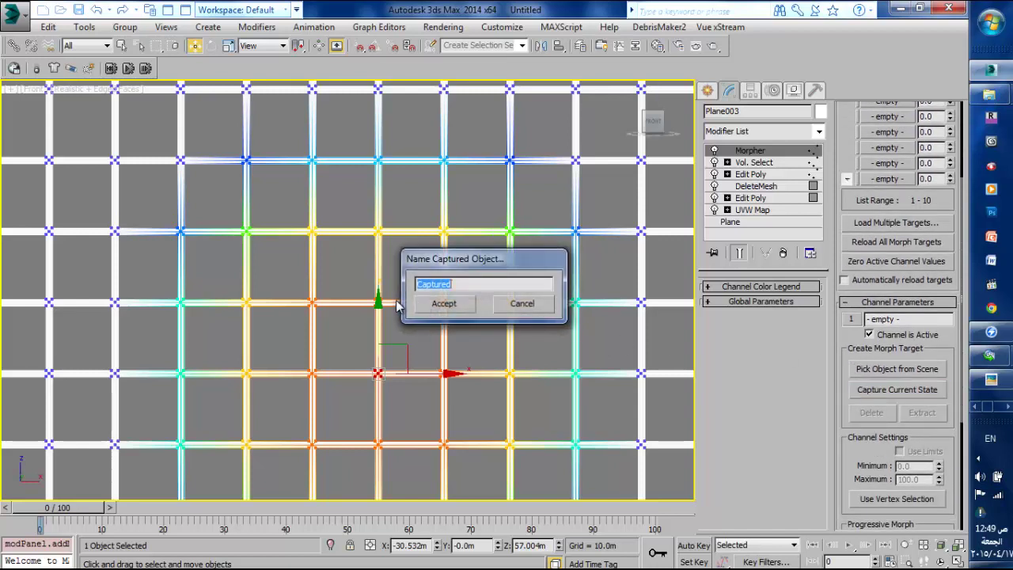
pyautogui.click(442, 304)
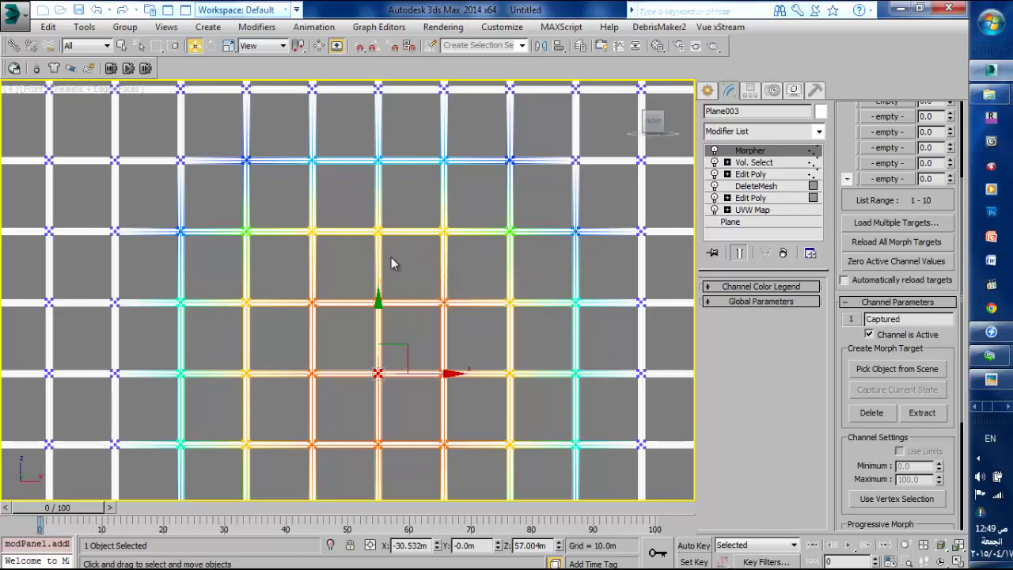
pyautogui.moveTo(850, 201); pyautogui.dragTo(848, 296)
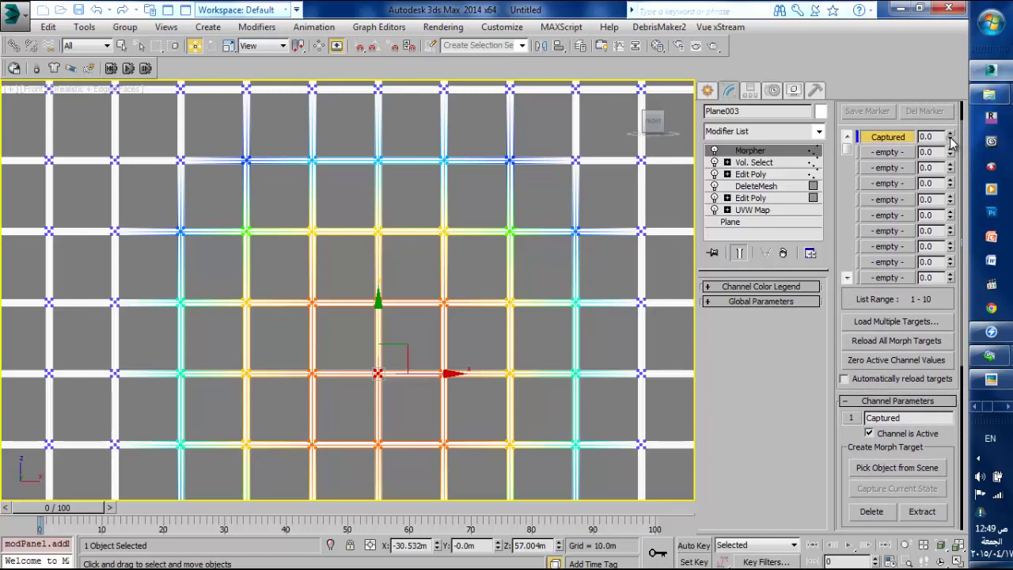
pyautogui.moveTo(953, 141); pyautogui.dragTo(950, 41)
# Increase the inset amount to 3.184 m in the lower Edit Poly's polygon inset, below DeleteMesh
pyautogui.click(778, 200)
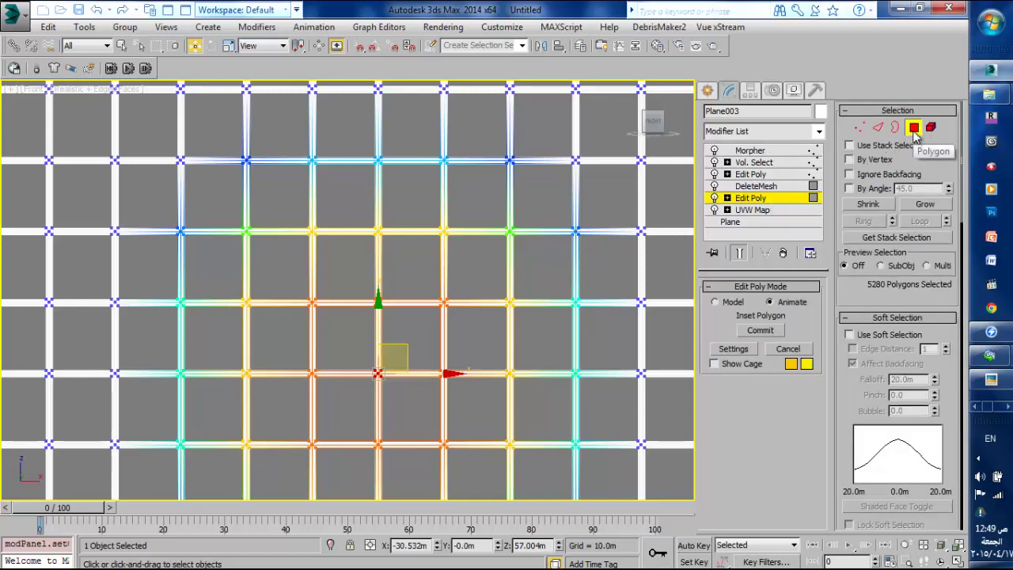
pyautogui.scroll(-10, 863, 360)
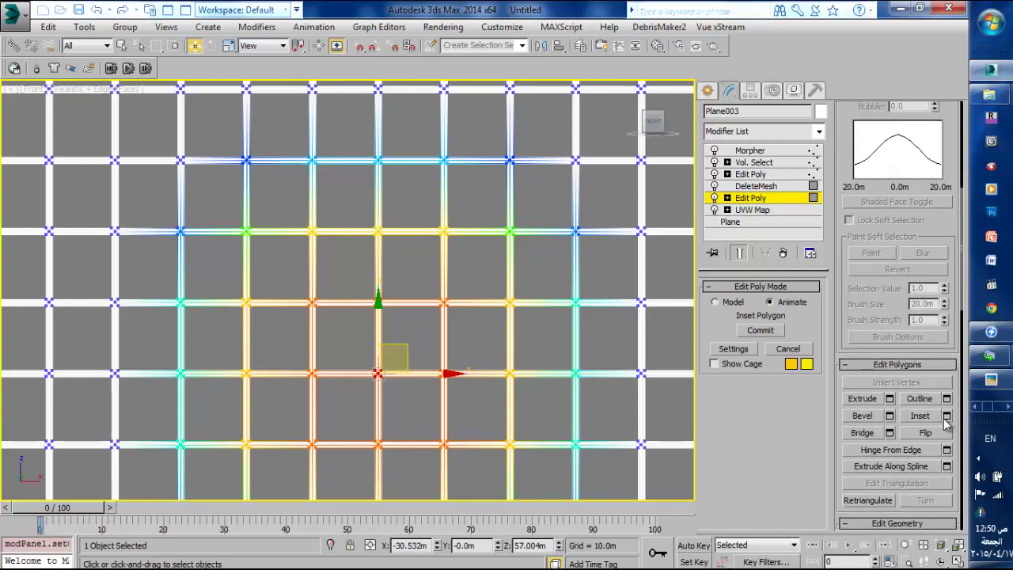
pyautogui.click(947, 416)
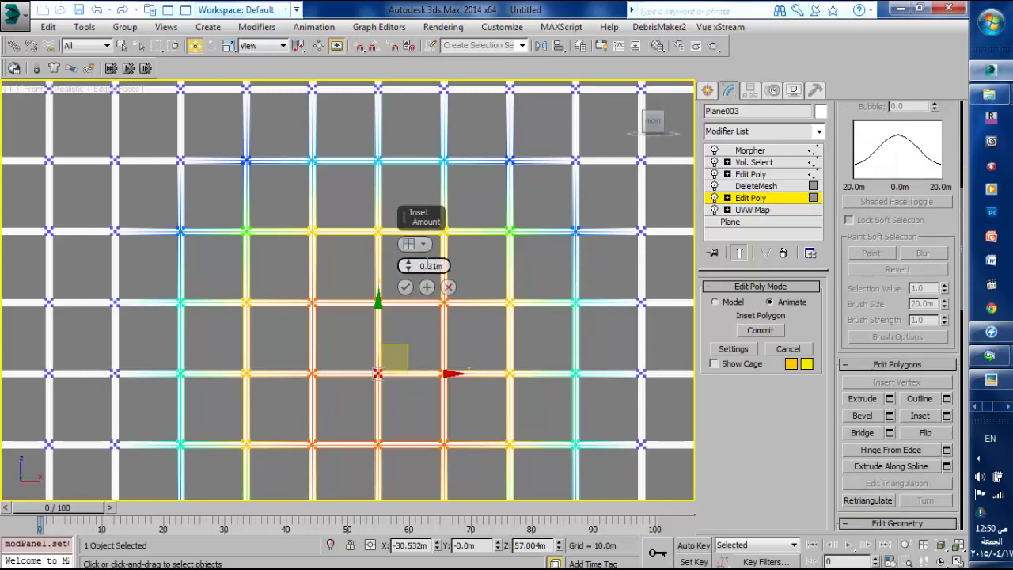
pyautogui.moveTo(408, 252); pyautogui.dragTo(409, 233)
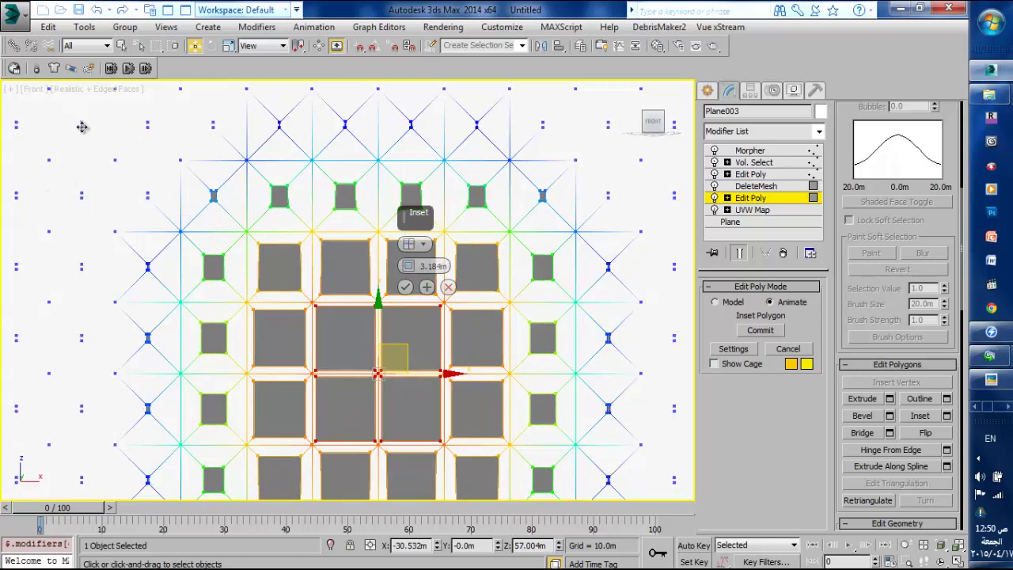
pyautogui.click(404, 288)
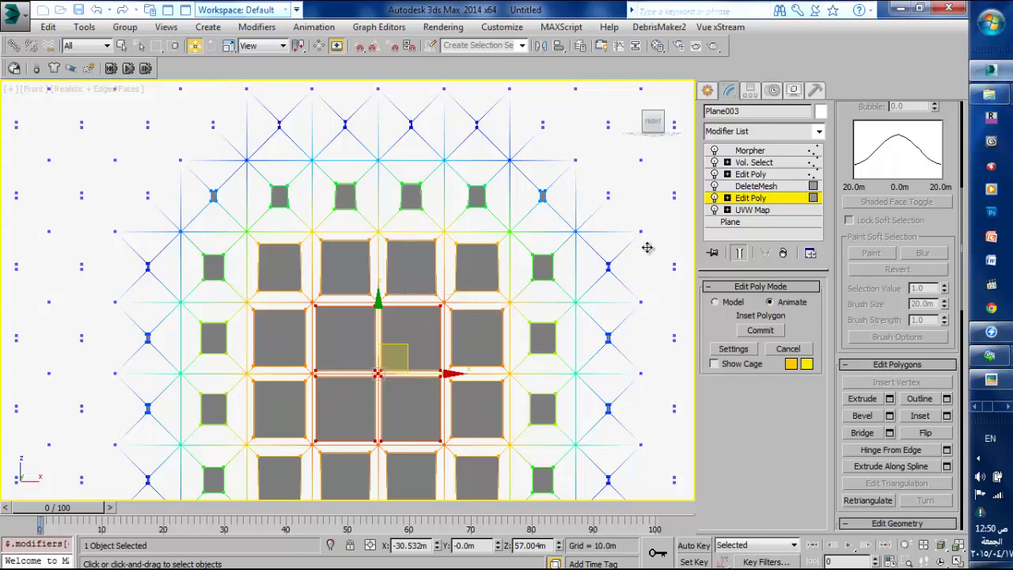
# Capture the enlarged-inset state as a "Captured" target in the second Morpher channel
pyautogui.click(752, 151)
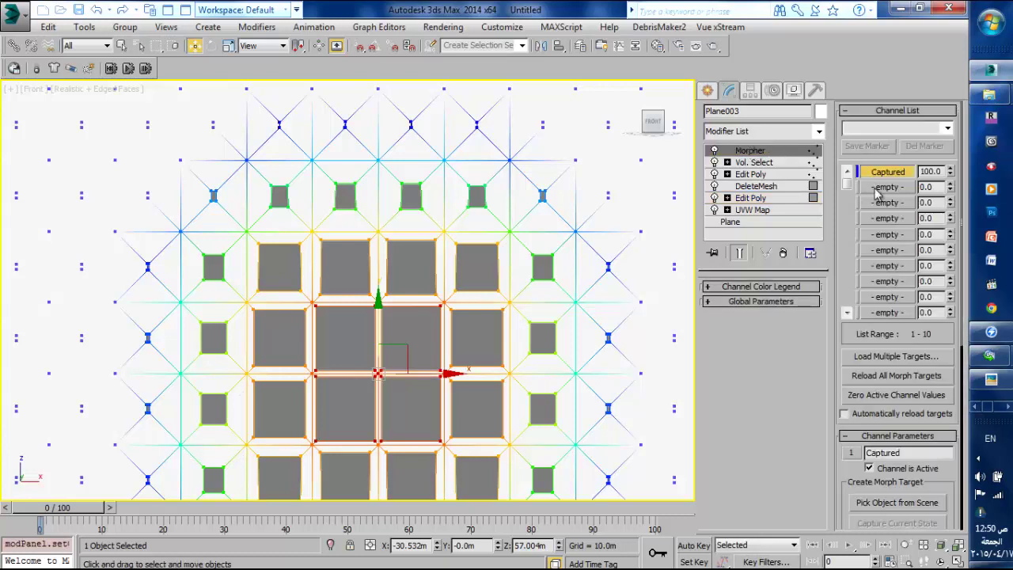
pyautogui.click(879, 188)
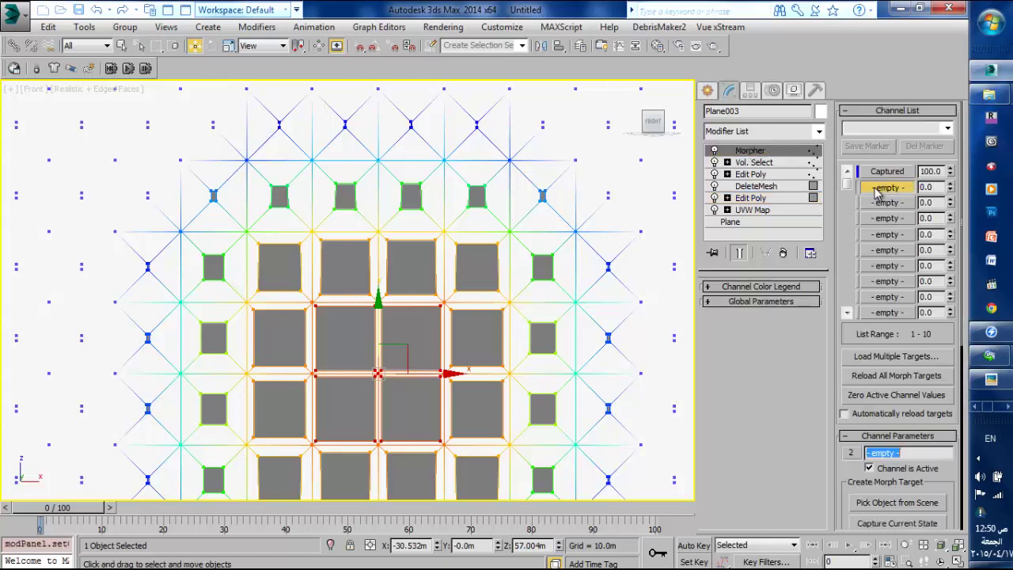
pyautogui.click(860, 525)
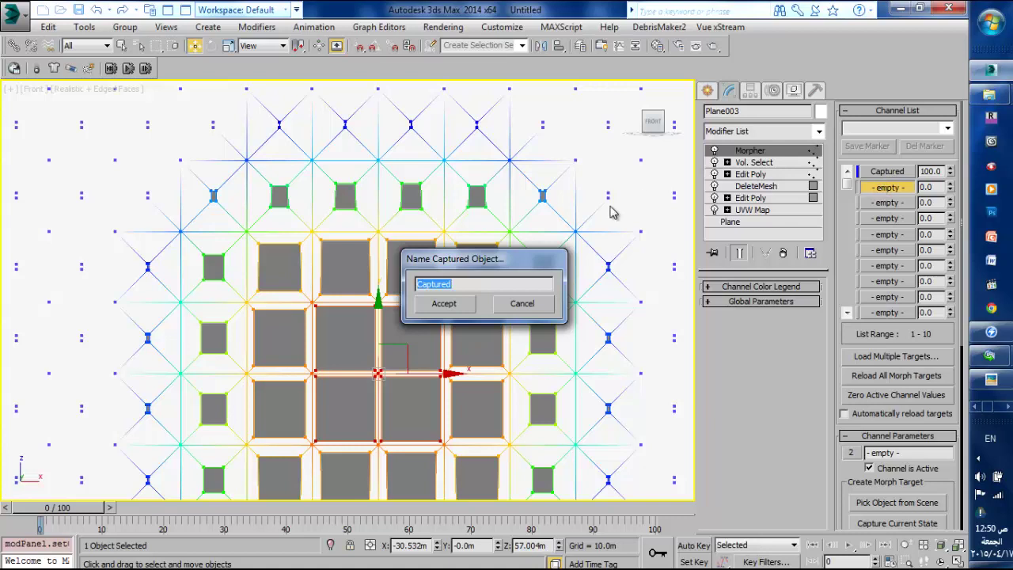
pyautogui.click(444, 304)
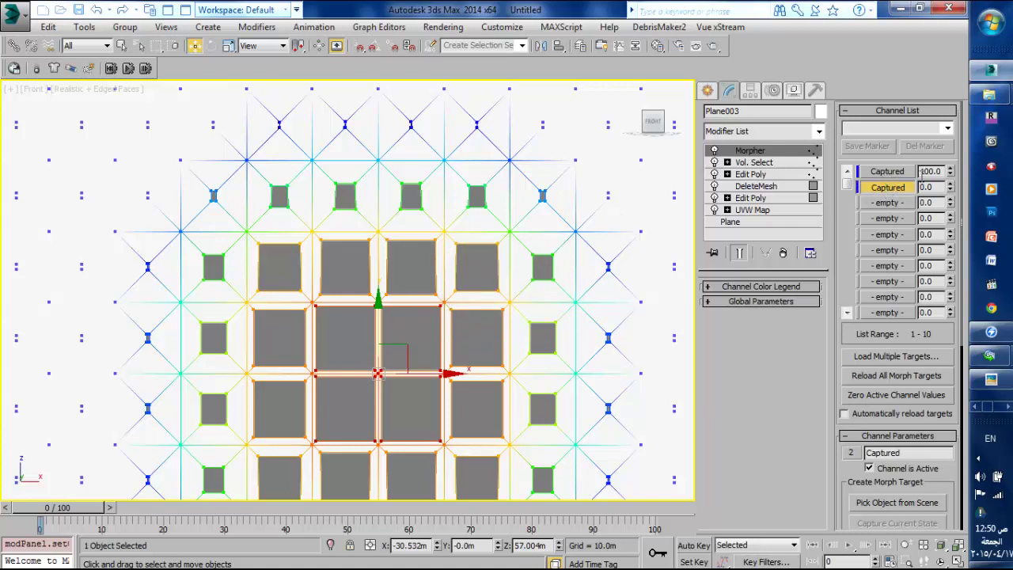
pyautogui.moveTo(940, 168); pyautogui.dragTo(914, 166)
# Set the Vol. Select modifier to select by Texture Map instead of by box volume
pyautogui.click(707, 91)
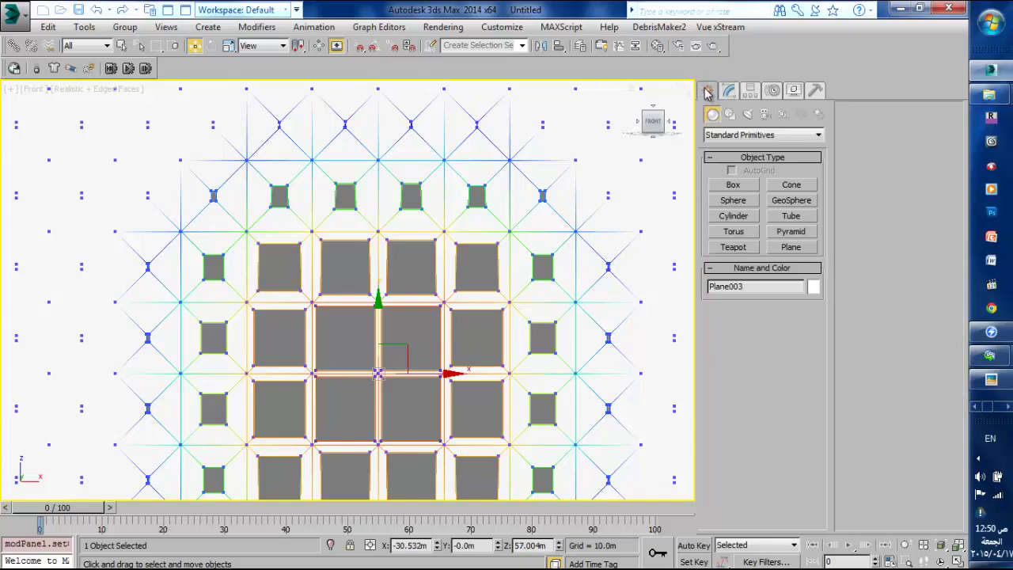
pyautogui.hotkey('alt', 'z')
pyautogui.moveTo(471, 148); pyautogui.dragTo(459, 226)
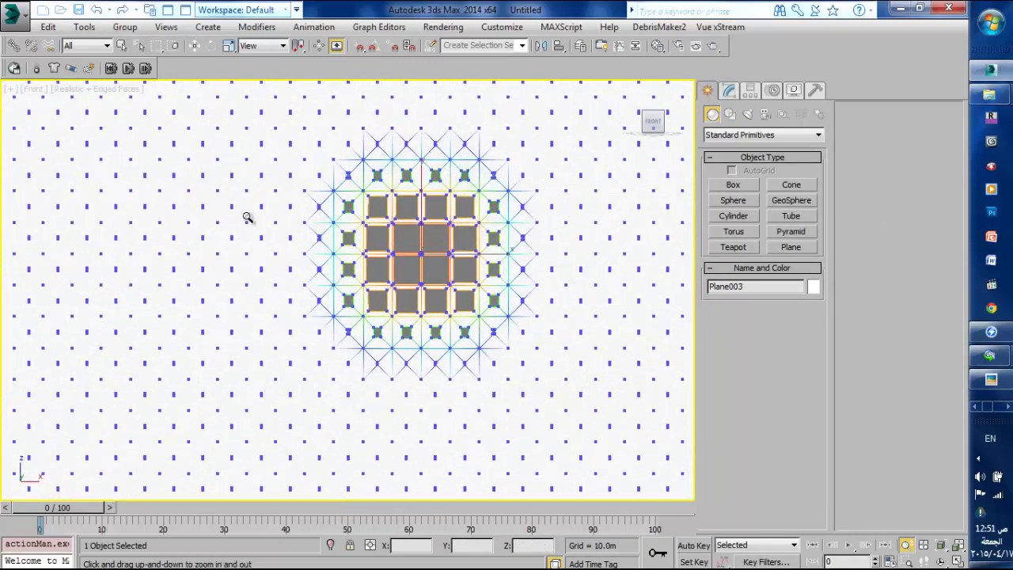
pyautogui.click(730, 93)
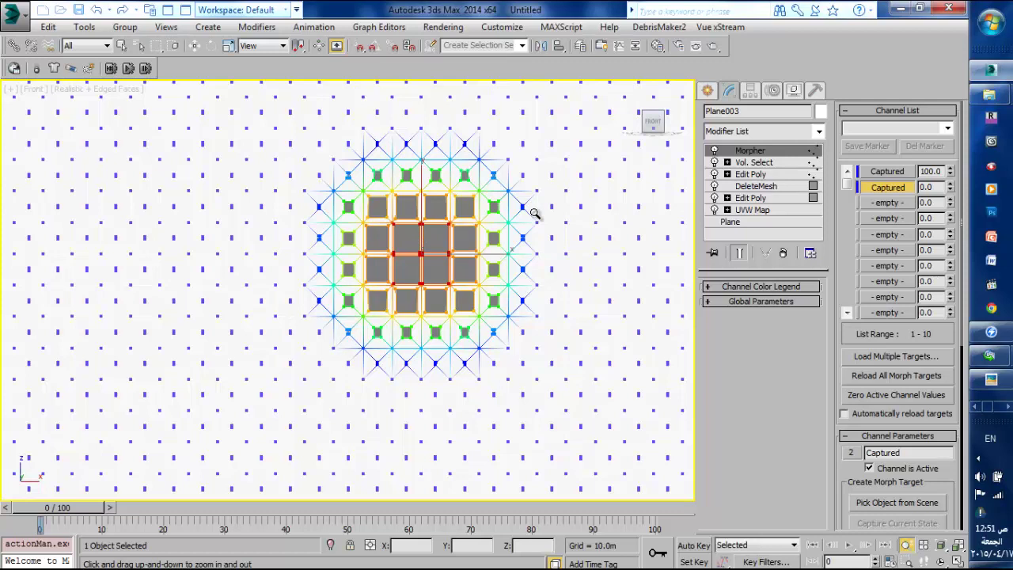
pyautogui.click(754, 165)
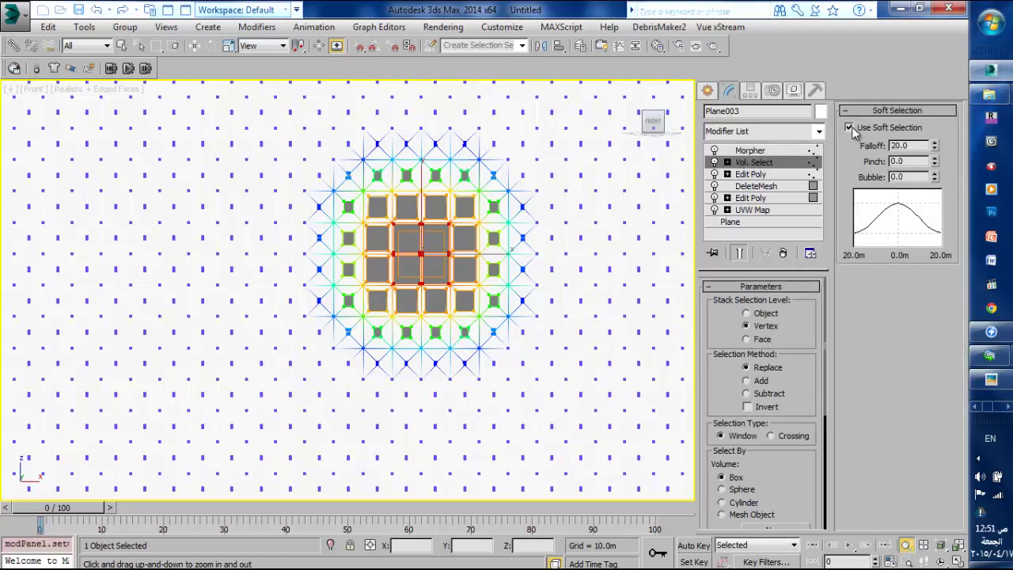
pyautogui.moveTo(722, 404); pyautogui.dragTo(734, 256)
pyautogui.moveTo(718, 478); pyautogui.dragTo(730, 422)
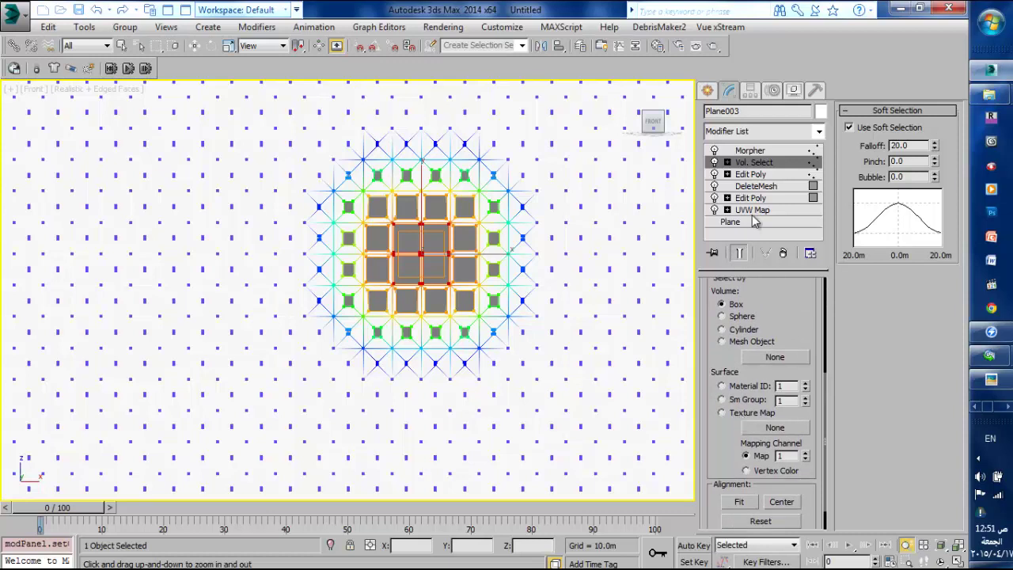
pyautogui.click(726, 414)
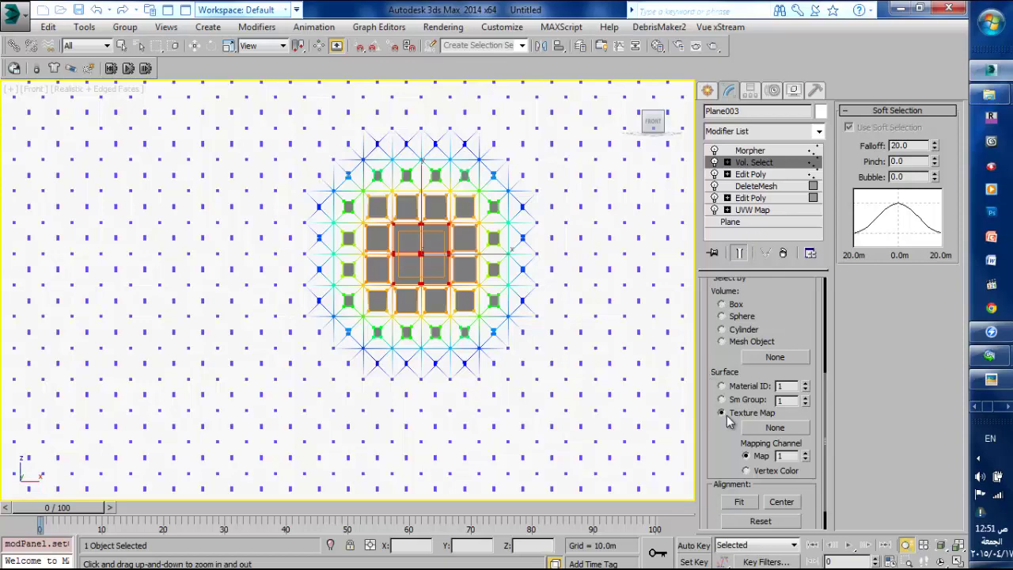
# Assign the bitmap 2560x1024.jpg from the MEDIA folder as the Vol. Select texture map
pyautogui.click(752, 428)
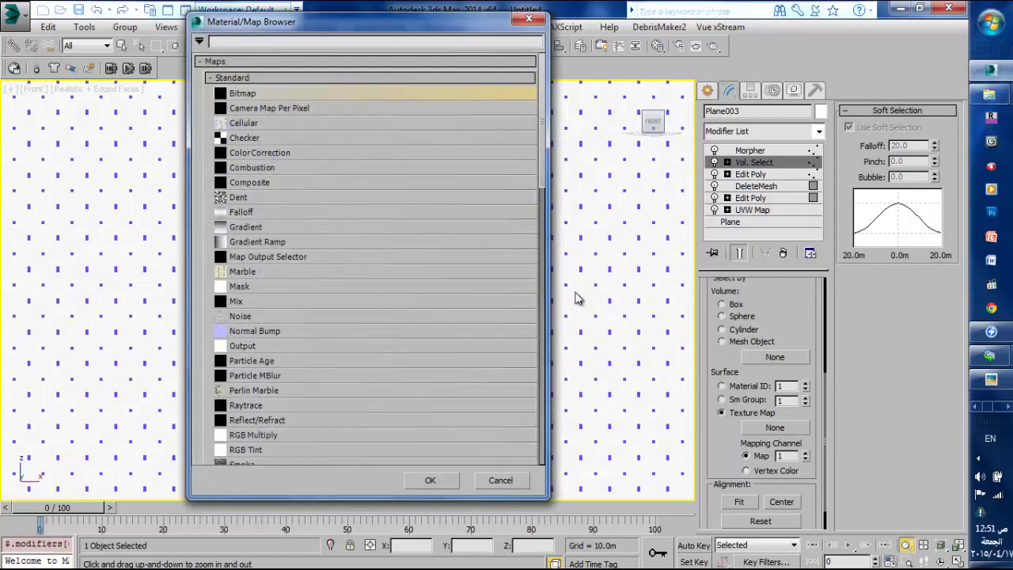
pyautogui.doubleClick(238, 93)
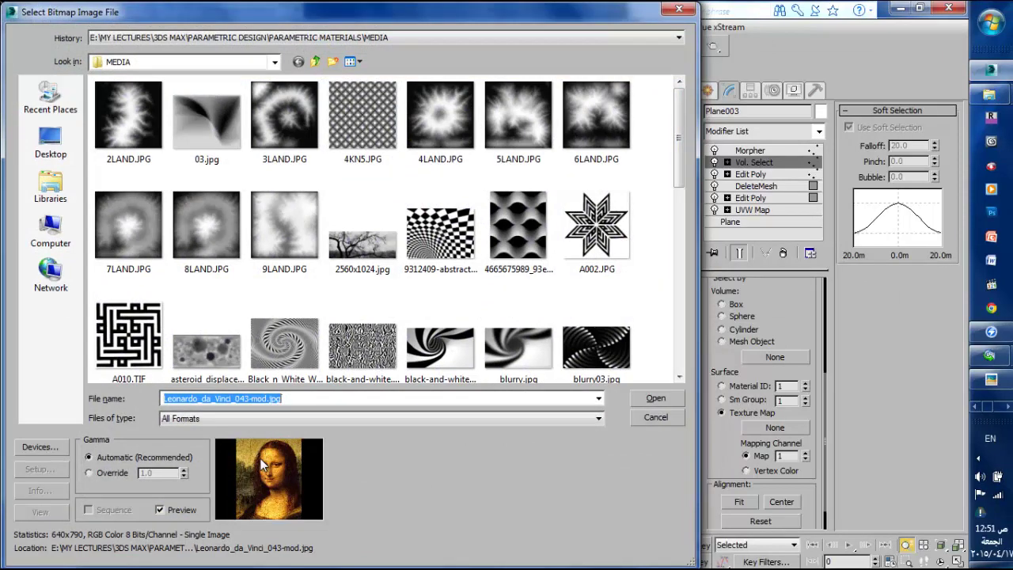
pyautogui.moveTo(677, 179)
pyautogui.mouseDown()
pyautogui.moveTo(681, 216)
pyautogui.moveTo(681, 189)
pyautogui.mouseUp()
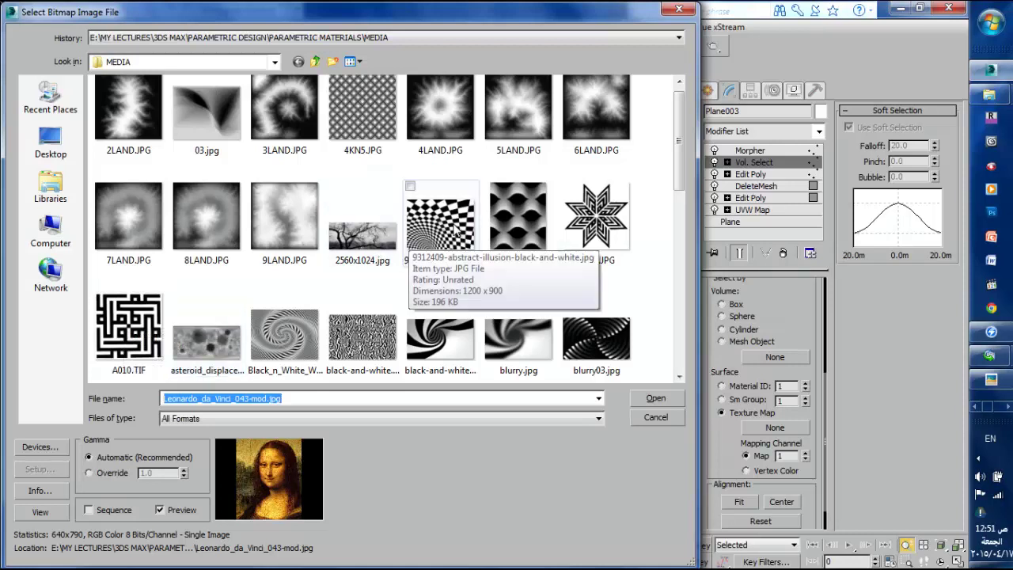
pyautogui.click(388, 240)
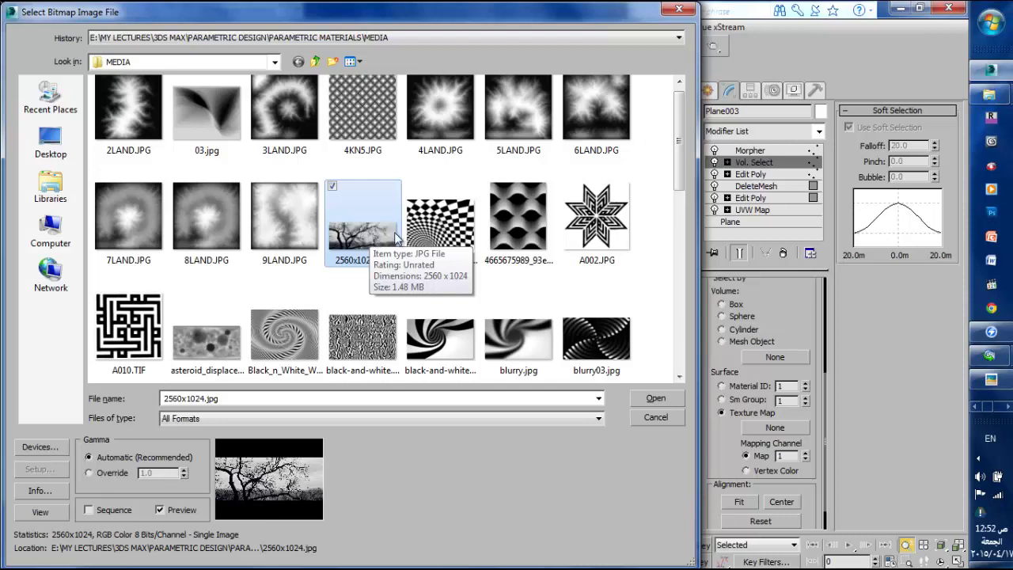
pyautogui.click(643, 399)
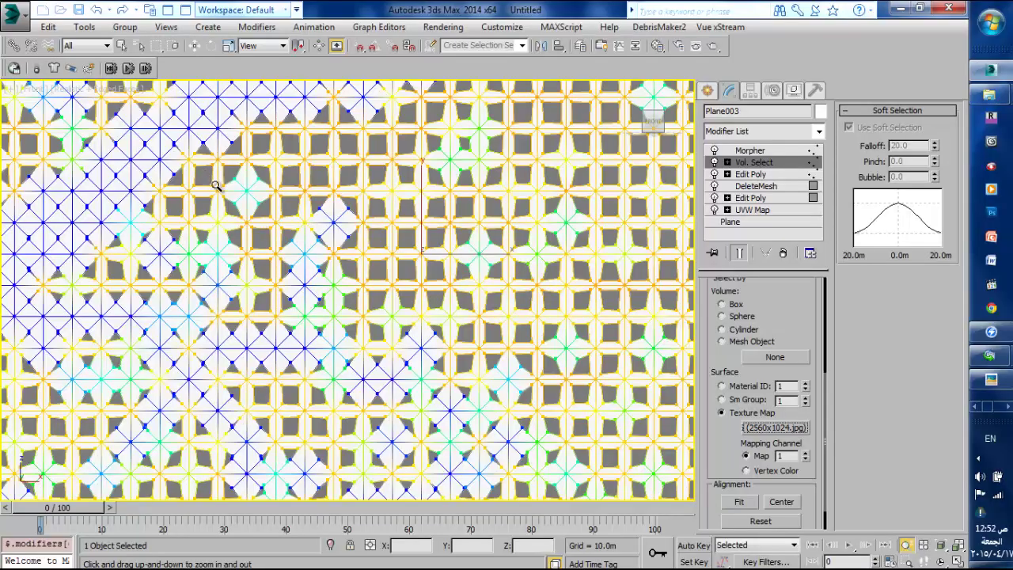
# Examine the panel's texture-driven openings in the Front view and from an angle in Perspective, both close up and at a distance
pyautogui.moveTo(299, 172); pyautogui.dragTo(319, 315)
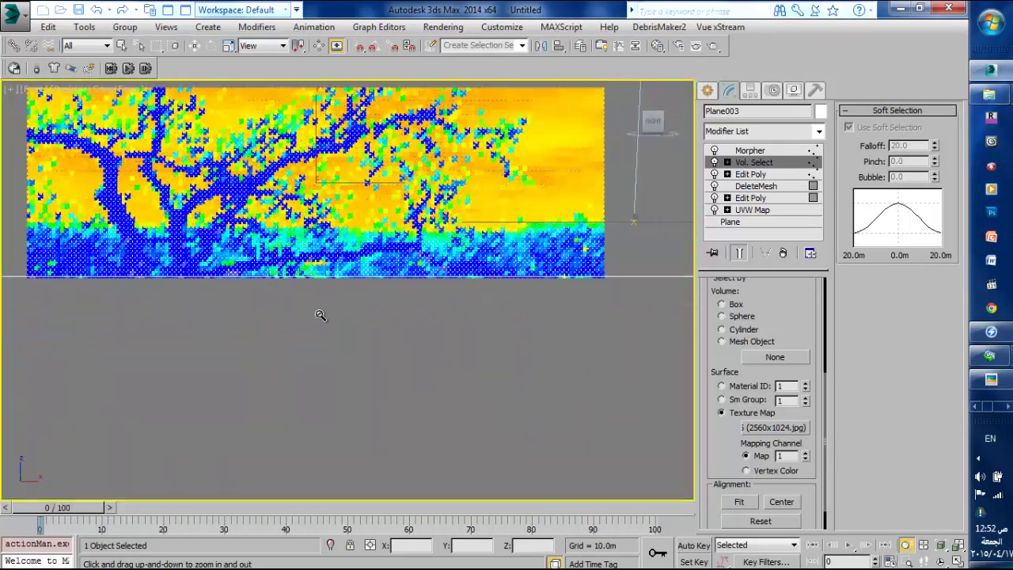
pyautogui.hotkey('ctrl', 'p')
pyautogui.moveTo(310, 249); pyautogui.dragTo(230, 252)
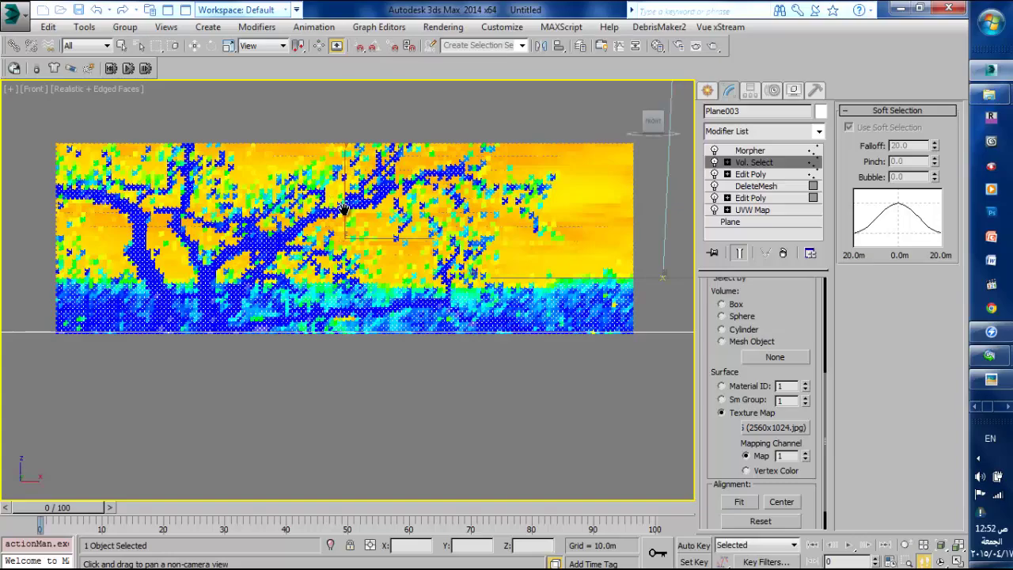
pyautogui.press('p')
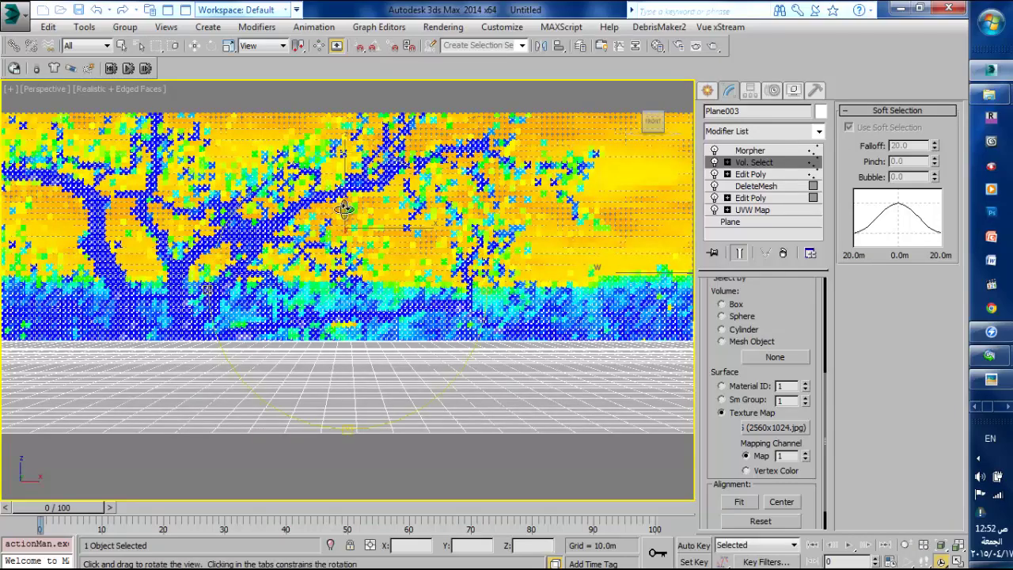
pyautogui.keyDown('alt'); pyautogui.moveTo(345, 211); pyautogui.dragTo(319, 243, button='middle'); pyautogui.keyUp('alt')
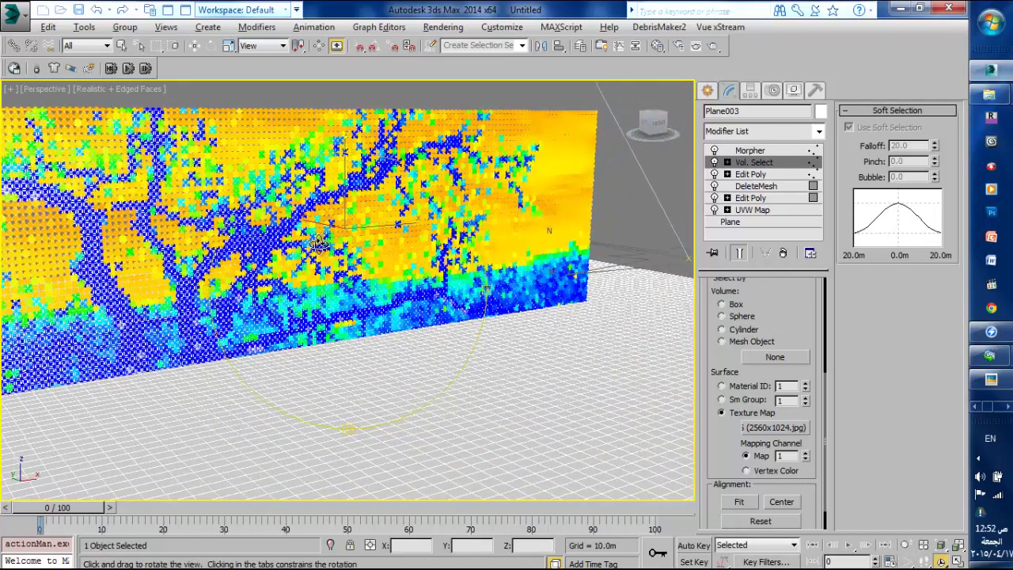
pyautogui.keyDown('ctrl'); pyautogui.keyDown('alt'); pyautogui.moveTo(209, 248); pyautogui.dragTo(232, 180, button='middle'); pyautogui.keyUp('alt'); pyautogui.keyUp('ctrl')
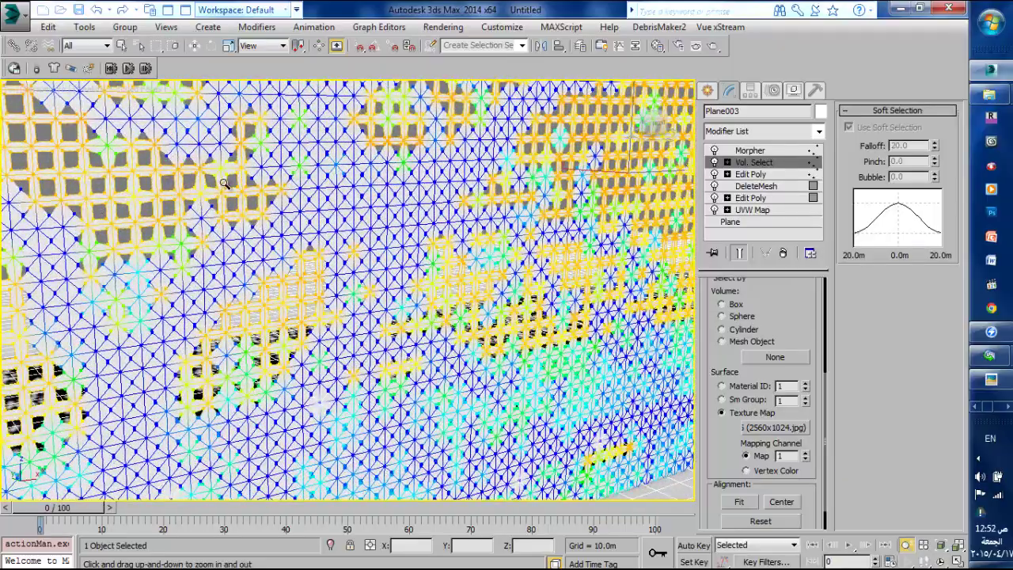
pyautogui.moveTo(231, 168); pyautogui.dragTo(249, 336)
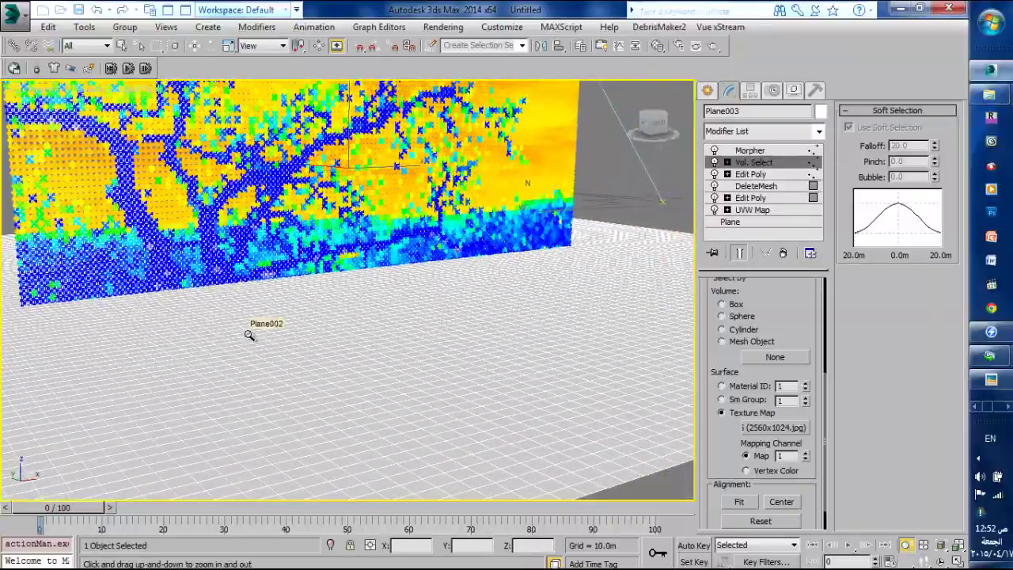
# Render the whole panel and its floor shadow from an angled Perspective view, and close the rendered frame
pyautogui.moveTo(250, 336); pyautogui.dragTo(310, 303, button='middle')
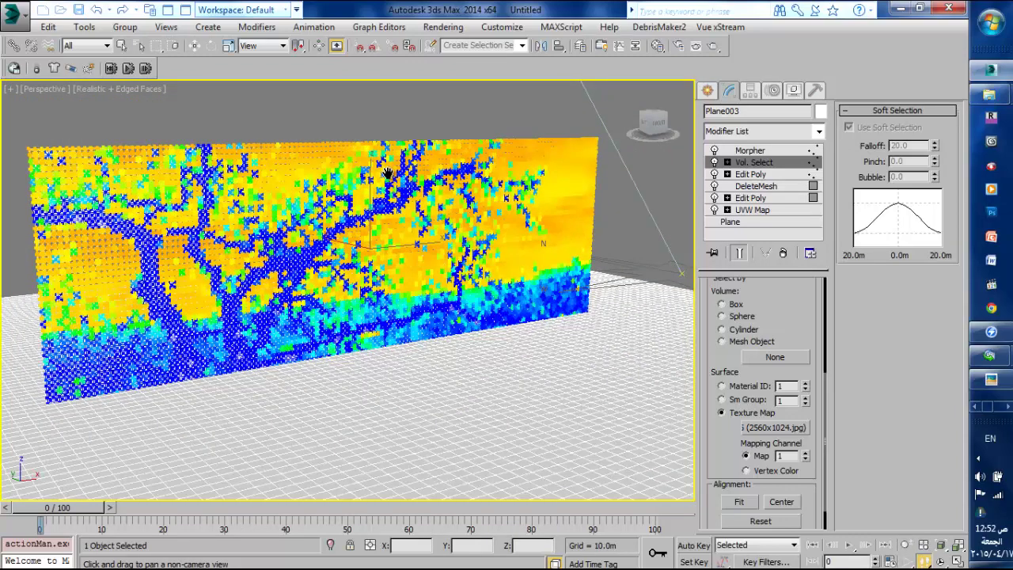
pyautogui.hotkey('ctrl', 'r')
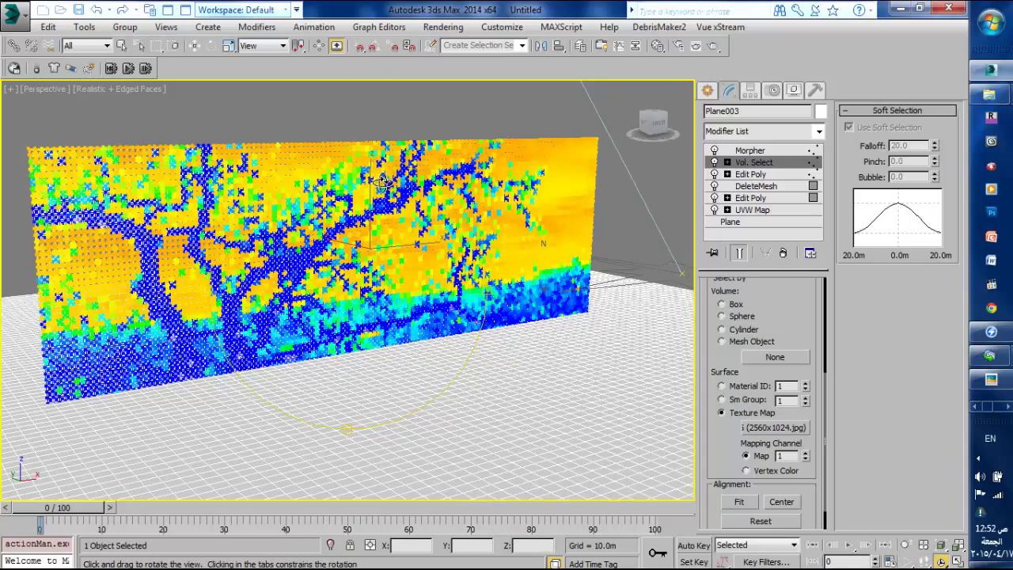
pyautogui.moveTo(383, 208); pyautogui.dragTo(372, 174)
pyautogui.hotkey('ctrl', 'p')
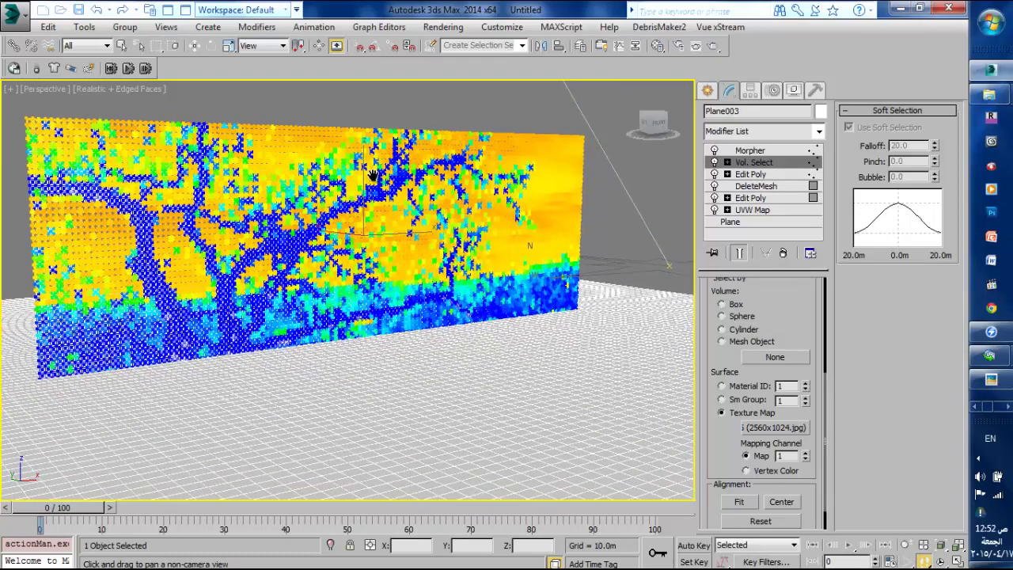
pyautogui.hotkey('shift', 'q')
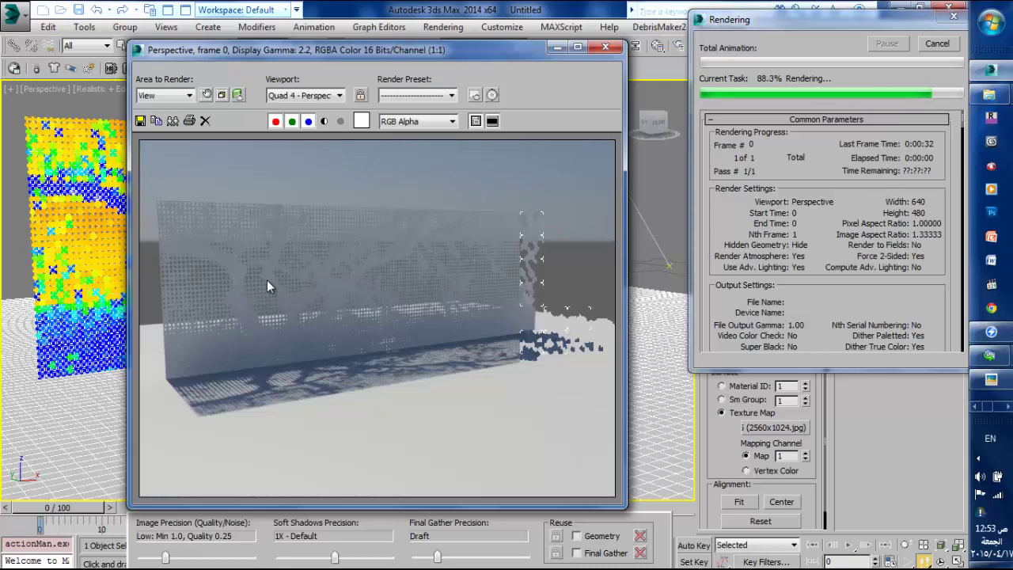
pyautogui.click(606, 48)
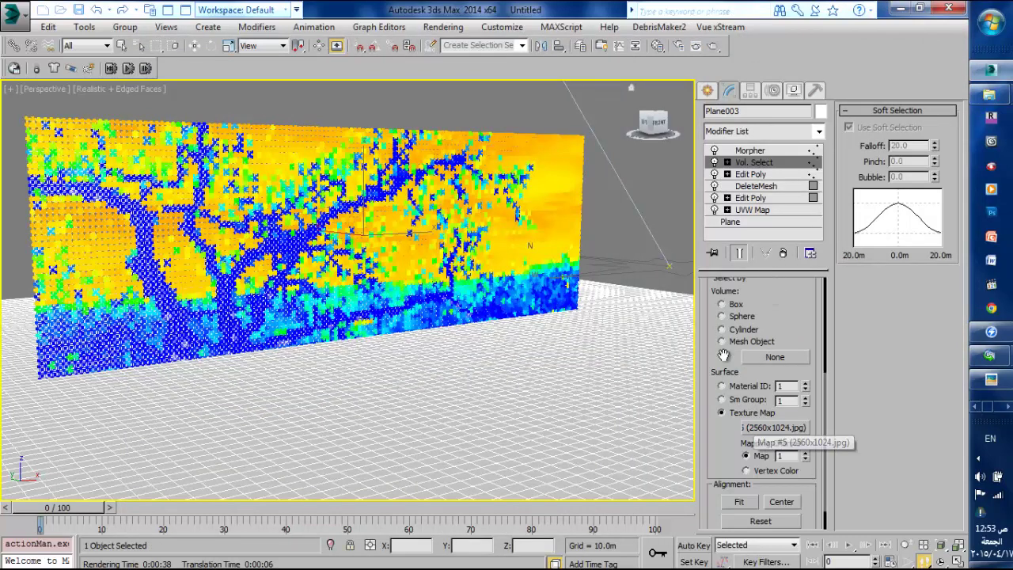
# Invert the texture-based selection in the panel's Vol. Select modifier
pyautogui.moveTo(715, 305); pyautogui.dragTo(727, 374)
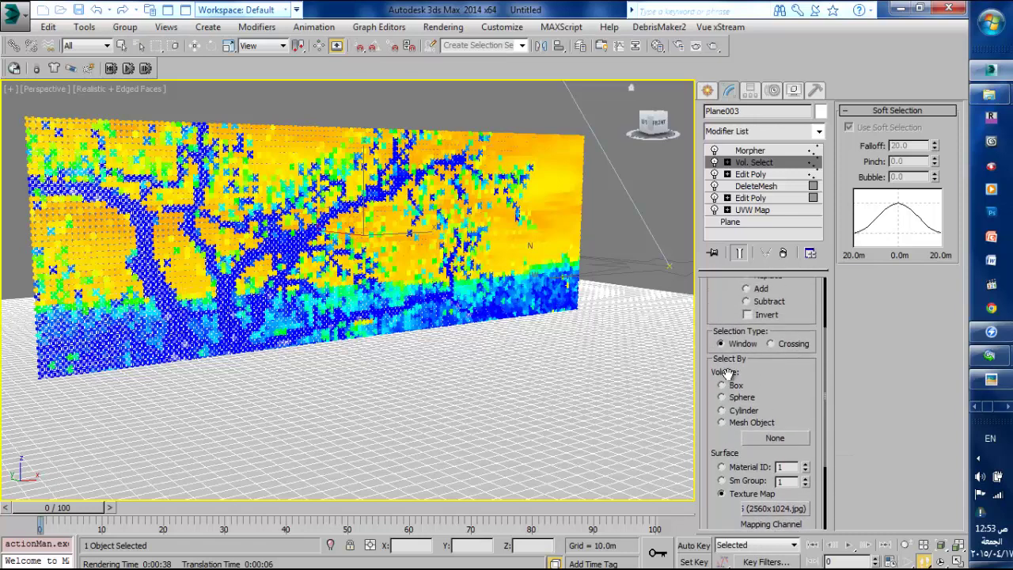
pyautogui.click(748, 315)
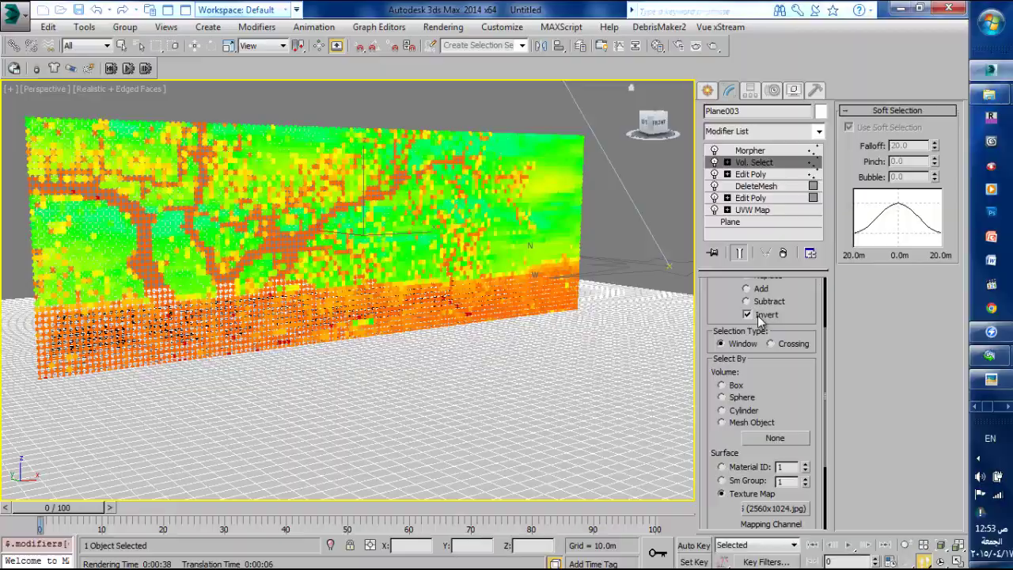
pyautogui.hotkey('alt', 'z')
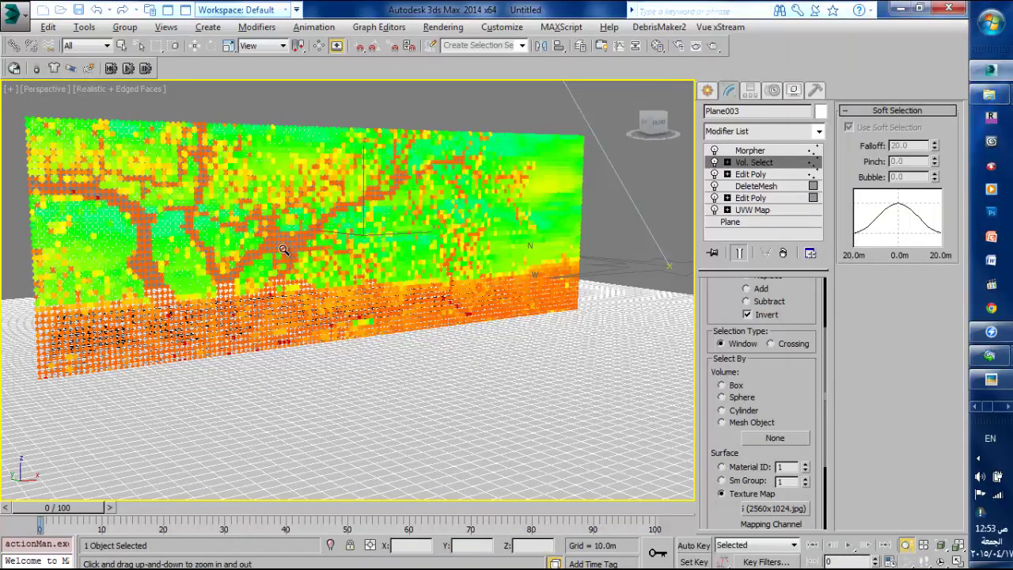
pyautogui.moveTo(284, 251)
pyautogui.mouseDown()
pyautogui.moveTo(287, 217)
pyautogui.moveTo(289, 241)
pyautogui.mouseUp()
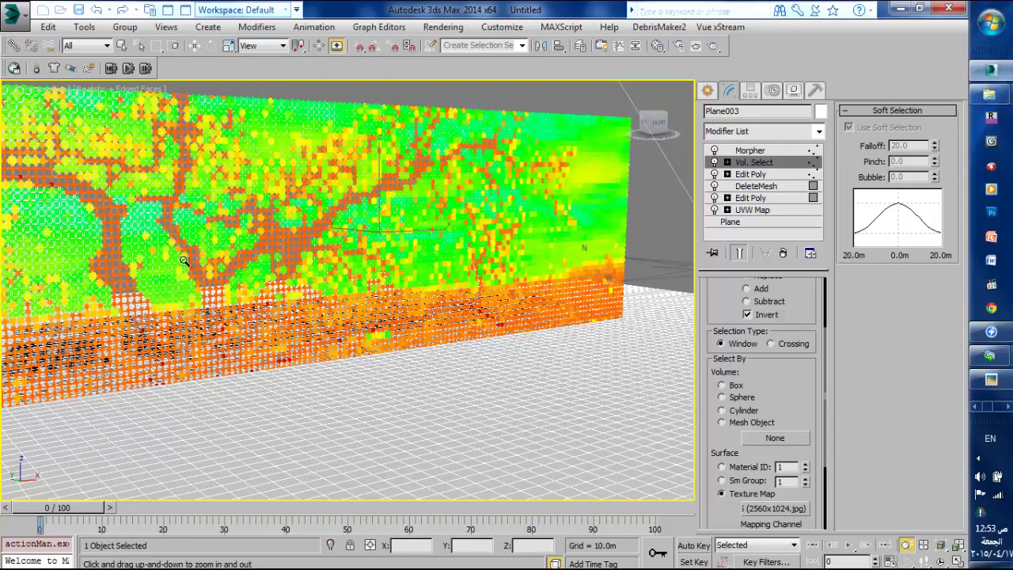
# Lower the Daylight sun in the Left view to a height of about 407 m, for a flatter light angle
pyautogui.hotkey('alt', 'w')
pyautogui.rightClick(124, 368)
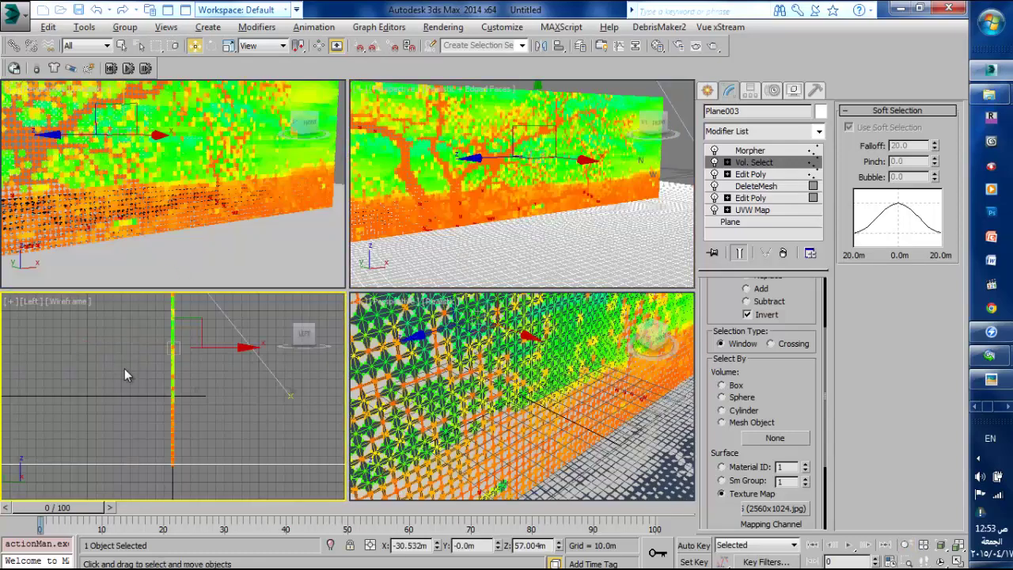
pyautogui.hotkey('alt', 'w')
pyautogui.hotkey('alt', 'z')
pyautogui.moveTo(206, 174); pyautogui.dragTo(211, 237)
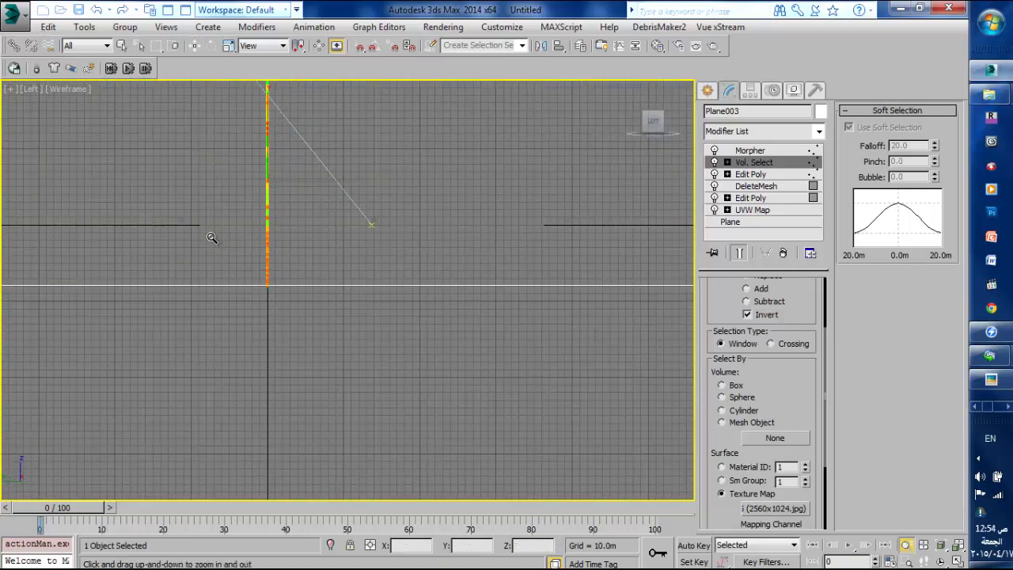
pyautogui.rightClick(213, 238)
pyautogui.press('z')
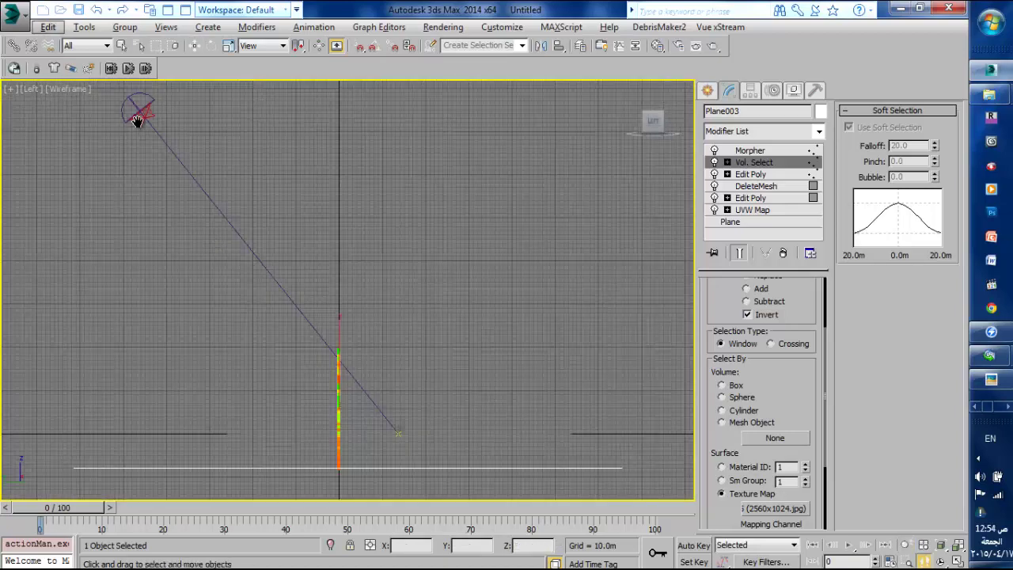
pyautogui.click(137, 120)
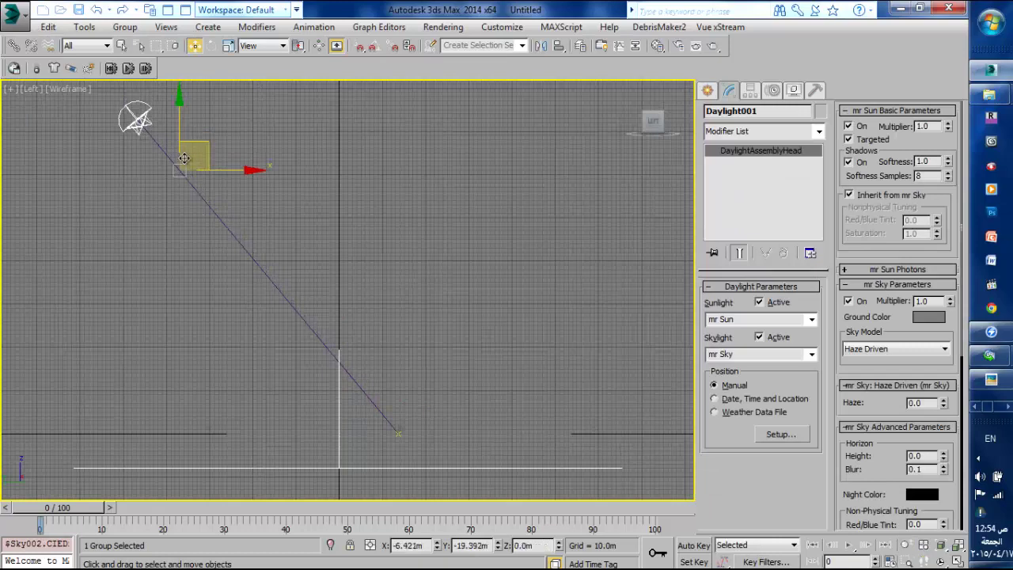
pyautogui.moveTo(184, 158); pyautogui.dragTo(162, 279)
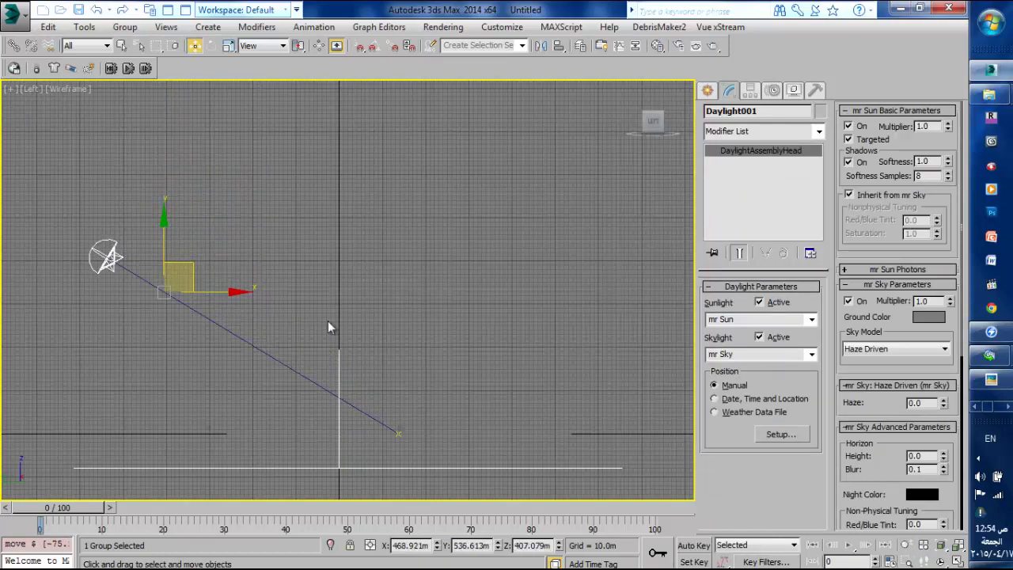
# Examine the inverted panel and the tree shadow it casts on the floor in the shaded Perspective view
pyautogui.hotkey('alt', 'w')
pyautogui.hotkey('alt', 'z')
pyautogui.click(520, 351)
pyautogui.hotkey('alt', 'w')
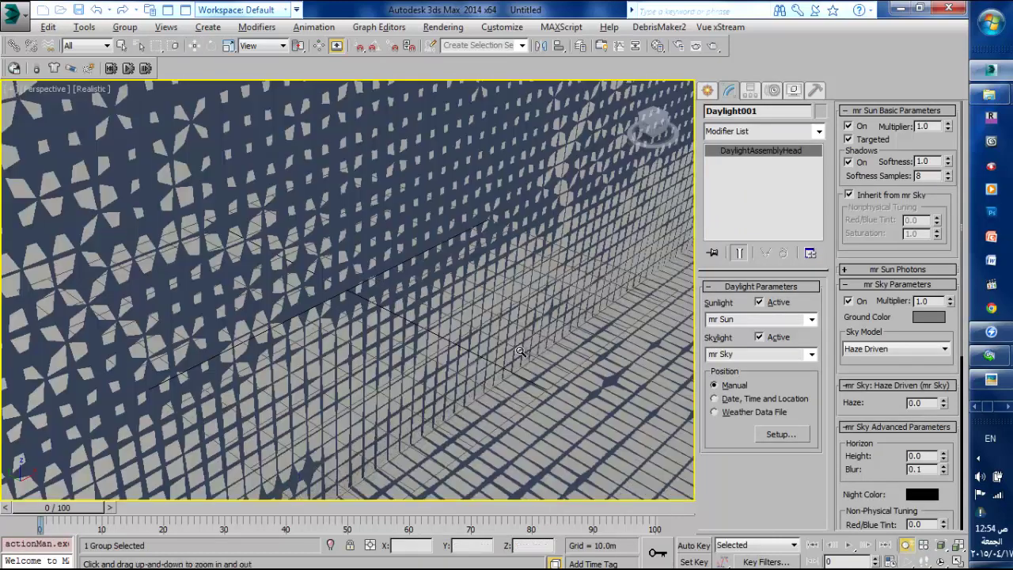
pyautogui.moveTo(480, 259); pyautogui.dragTo(502, 511)
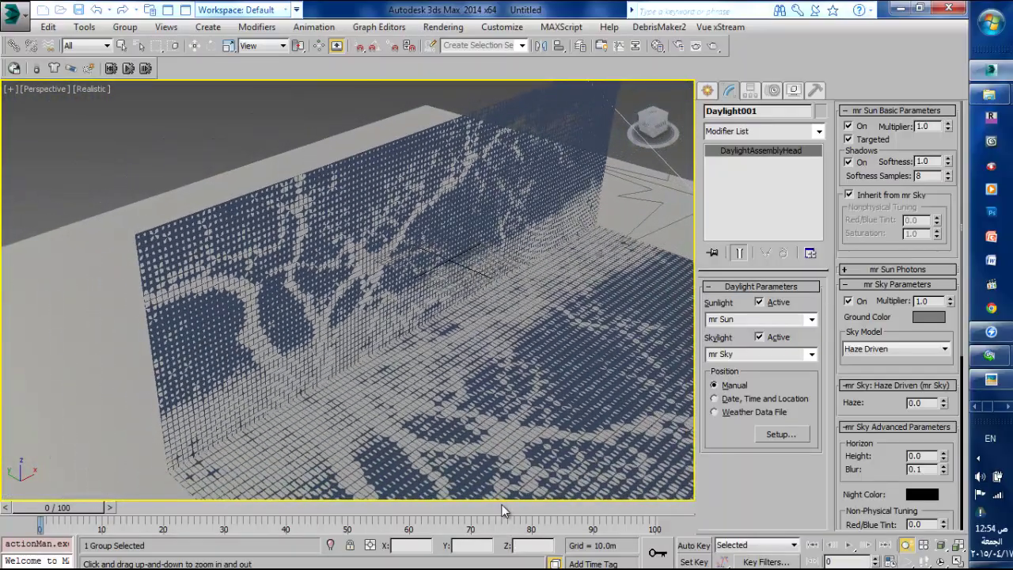
pyautogui.hotkey('ctrl', 'p')
pyautogui.moveTo(546, 431); pyautogui.dragTo(411, 349)
pyautogui.hotkey('ctrl', 'r')
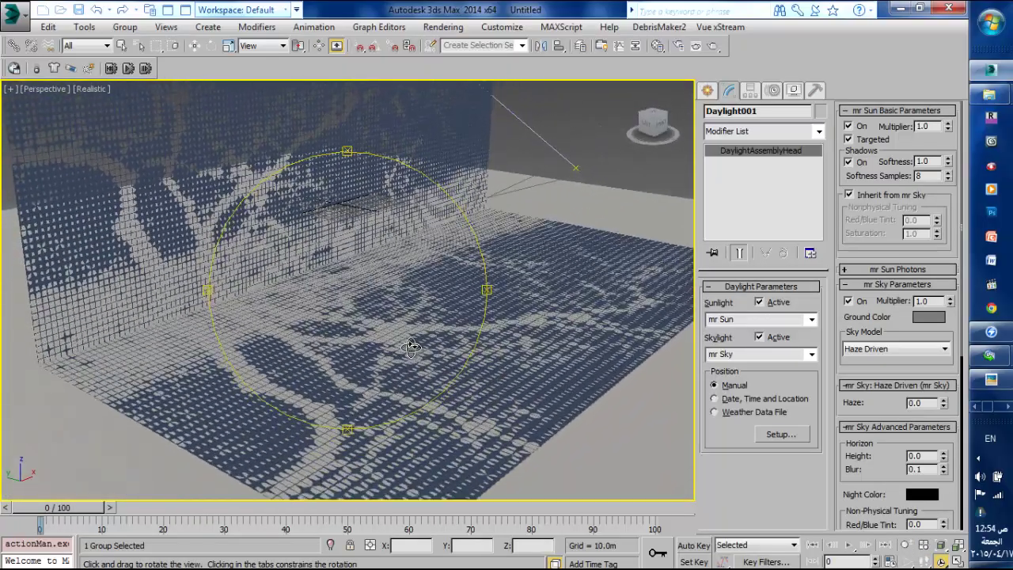
pyautogui.hotkey('ctrl', 'p')
pyautogui.moveTo(396, 293); pyautogui.dragTo(421, 340)
pyautogui.hotkey('alt', 'z')
pyautogui.scroll(-5, 392, 287)
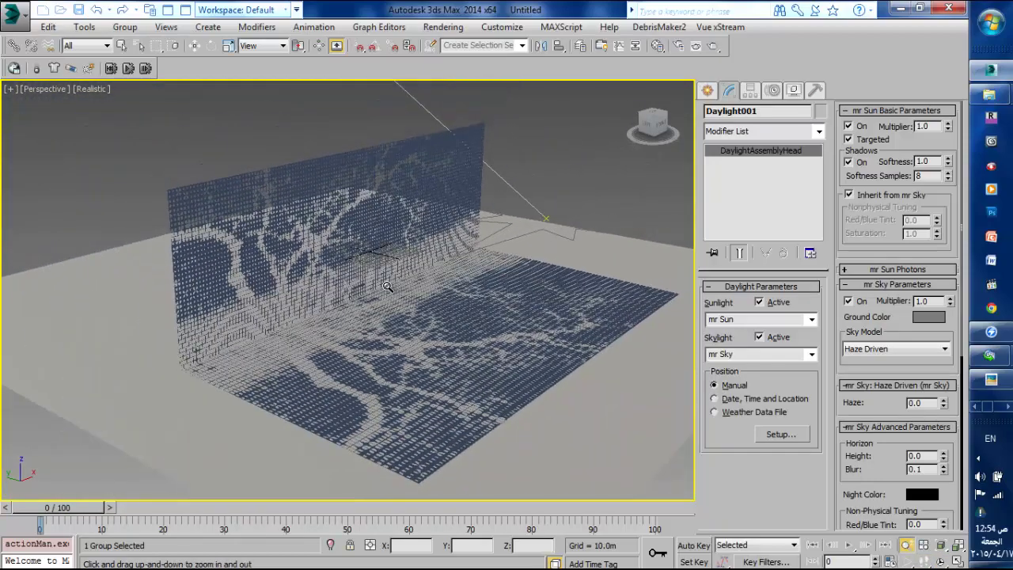
# Render the panel with its long floor shadow from a low, distant Perspective angle, and close the rendered frame
pyautogui.hotkey('ctrl', 'r')
pyautogui.moveTo(389, 289); pyautogui.dragTo(380, 275)
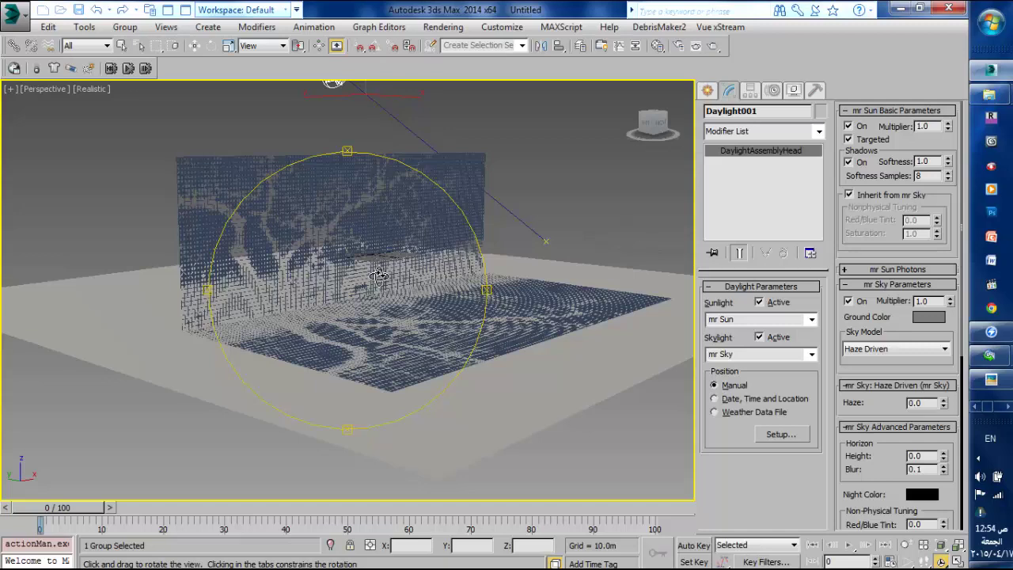
pyautogui.hotkey('shift', 'q')
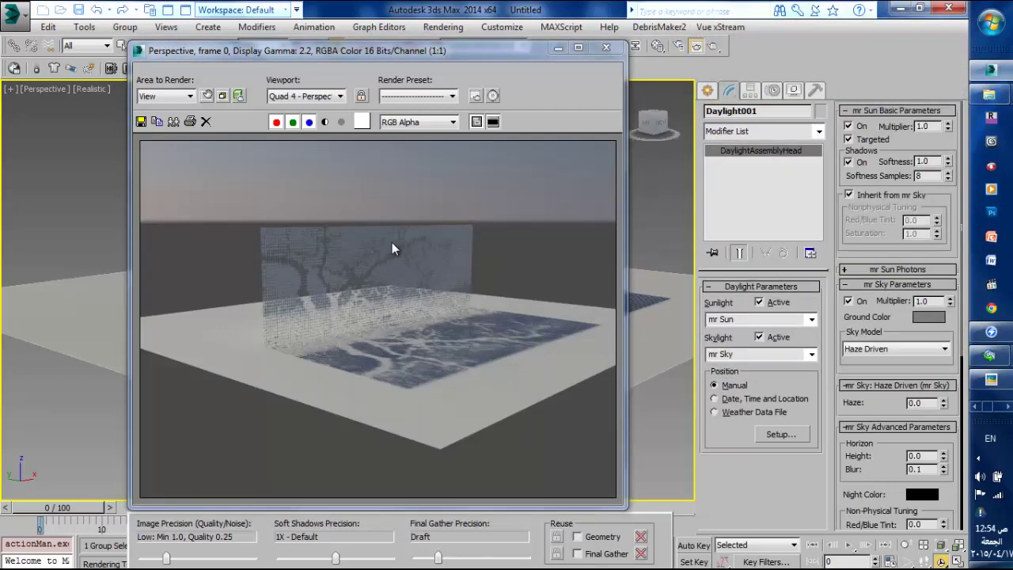
pyautogui.click(608, 49)
# Render the panel again from a closer, more frontal Perspective angle, and close the rendered frame
pyautogui.scroll(-2, 373, 217)
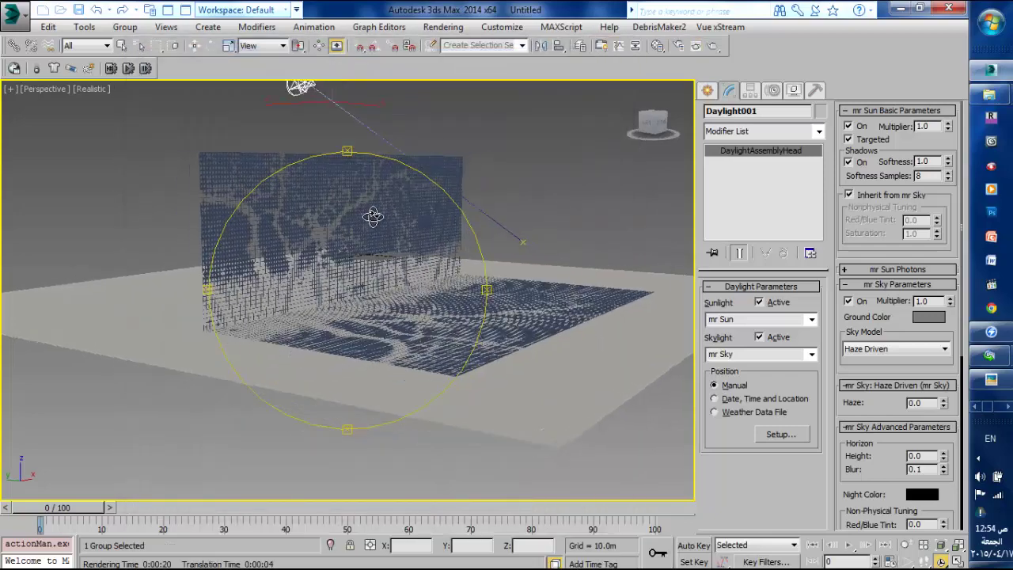
pyautogui.moveTo(373, 217); pyautogui.dragTo(351, 215)
pyautogui.hotkey('alt', 'z')
pyautogui.hotkey('ctrl', 'p')
pyautogui.hotkey('ctrl', 'r')
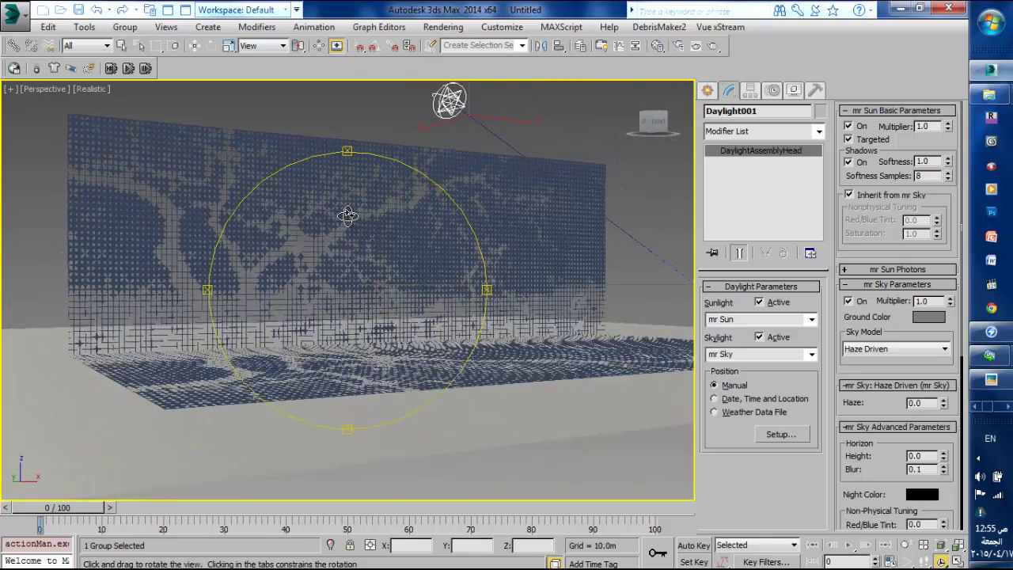
pyautogui.rightClick(357, 199)
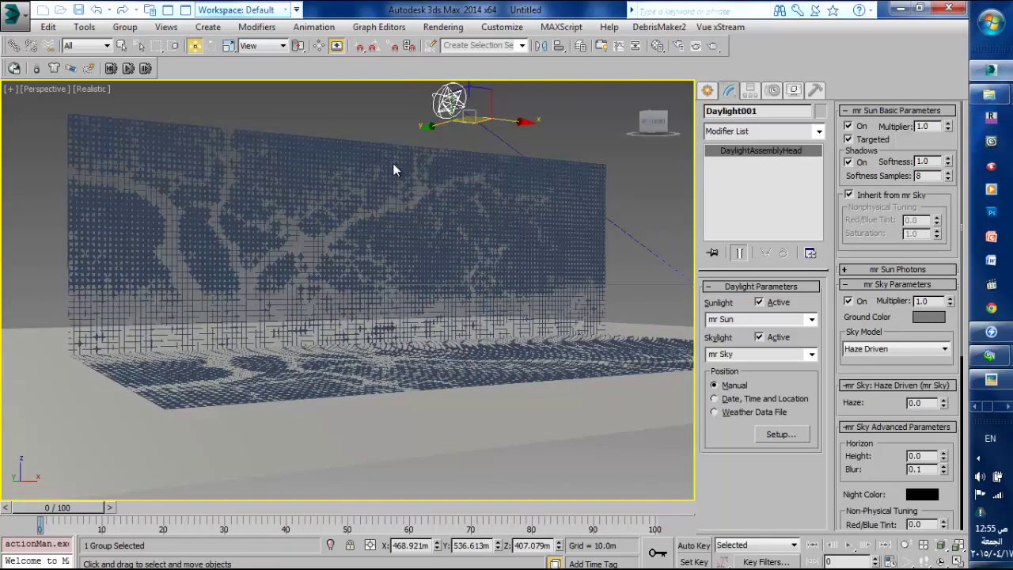
pyautogui.hotkey('shift', 'q')
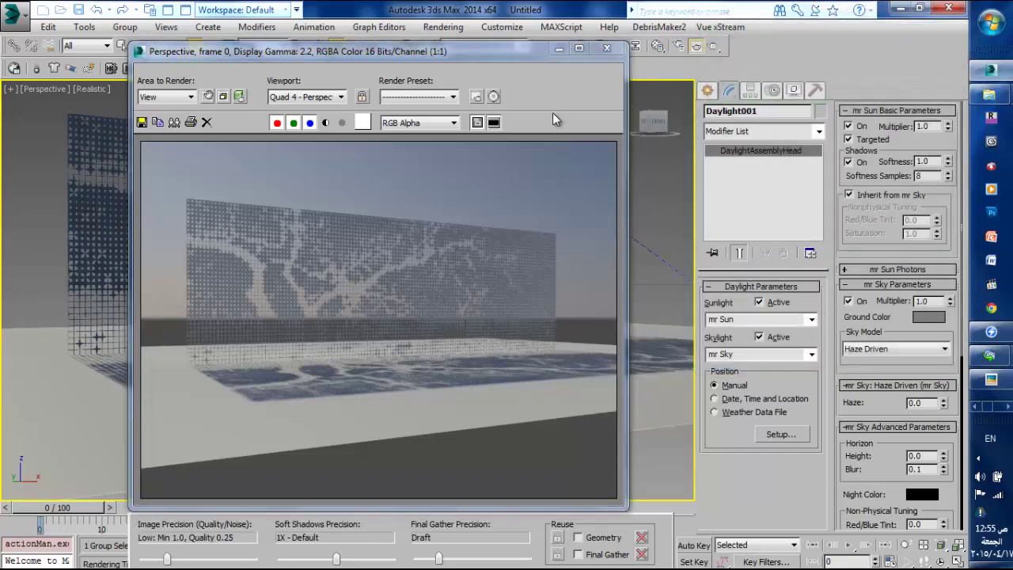
pyautogui.click(608, 50)
# Delete the tree panel and unhide all hidden objects in the scene
pyautogui.click(437, 214)
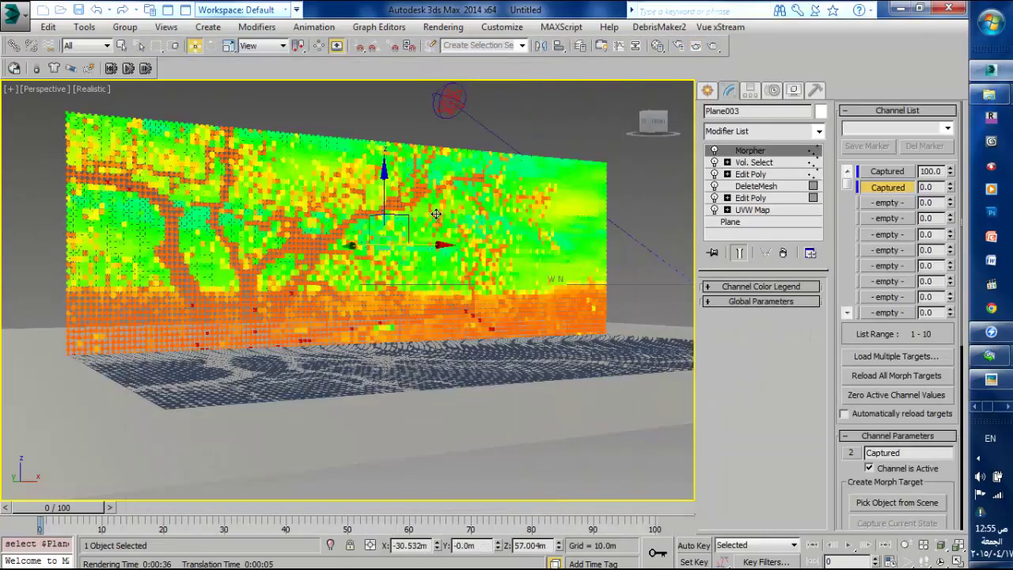
pyautogui.press('Delete')
pyautogui.rightClick(417, 198)
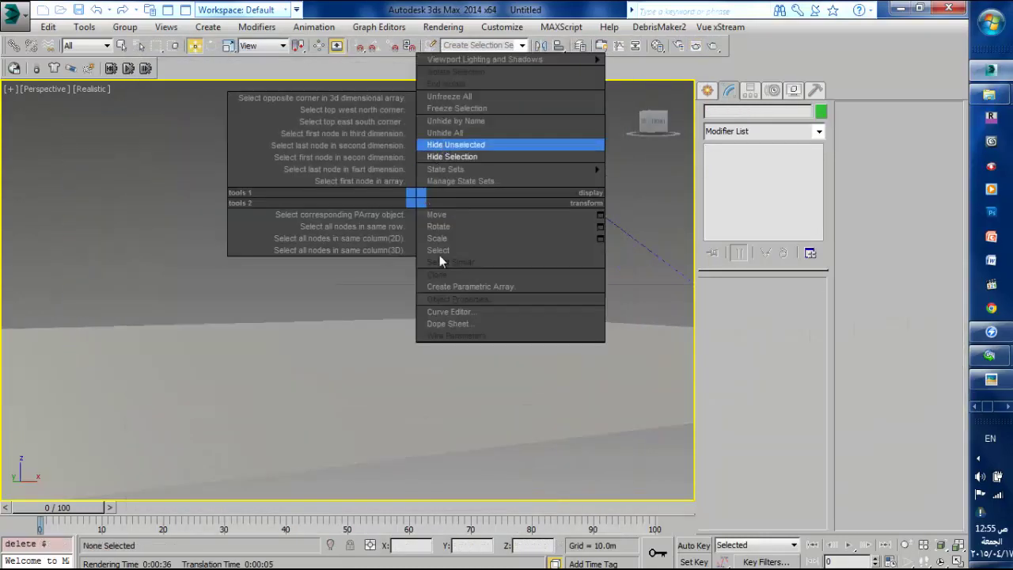
pyautogui.click(451, 133)
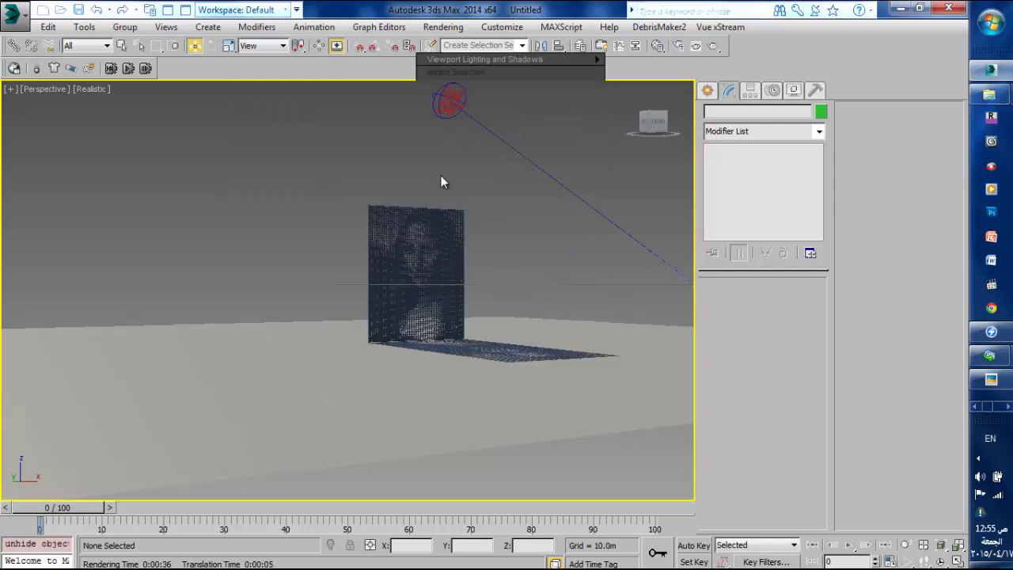
# Select the Mona Lisa panel, frame it in the view, and inspect the texture map settings of its Vol. Select modifier
pyautogui.click(440, 242)
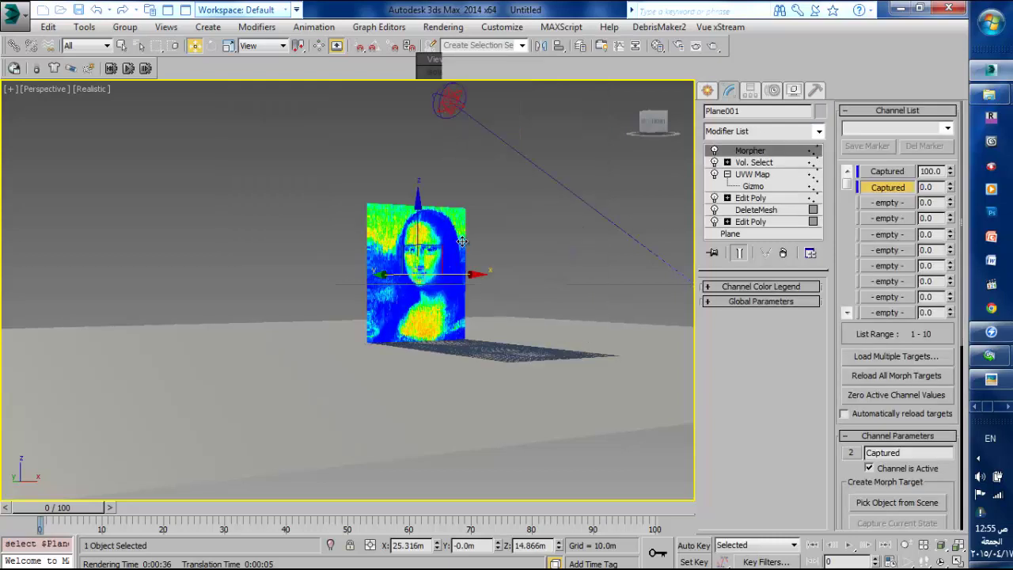
pyautogui.press('z')
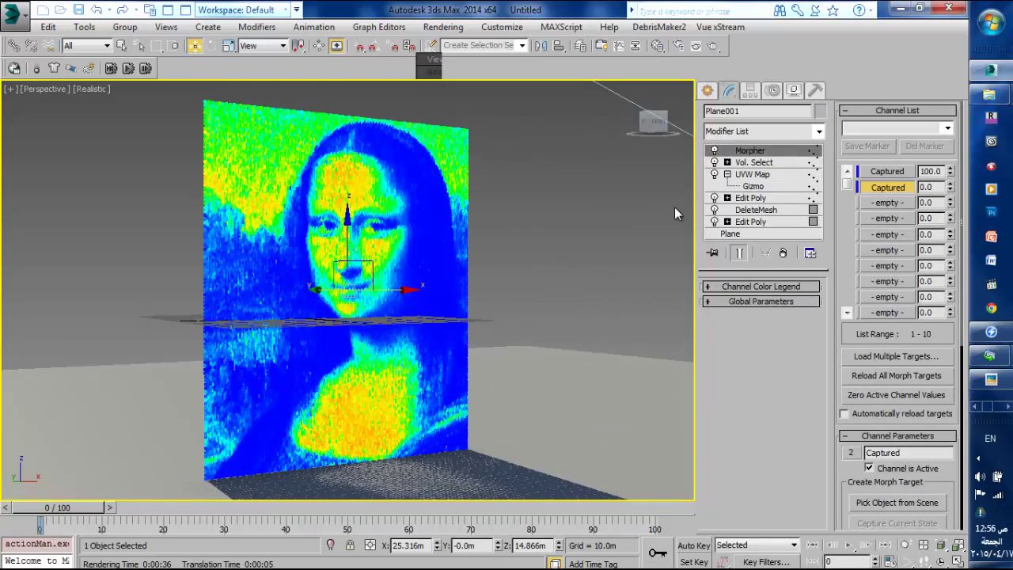
pyautogui.click(752, 163)
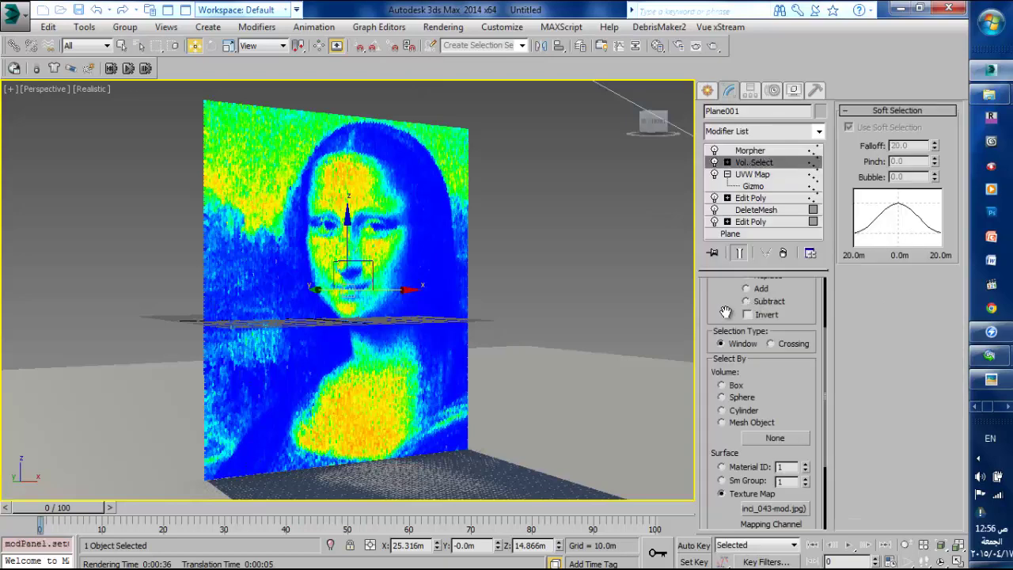
pyautogui.scroll(2, 725, 312)
pyautogui.scroll(-5, 752, 364)
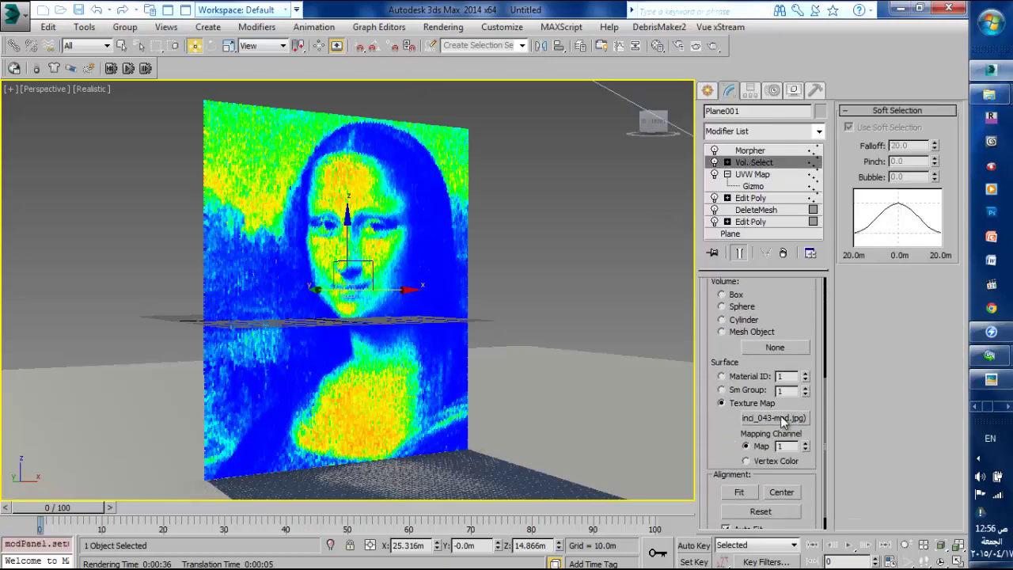
# Switch to the MEDIA folder in Windows Explorer, open Jan_Vermeer_van_Delft_007.jpg and select Leonardo_da_Vinci_043-mod.jpg
pyautogui.moveTo(987, 99)
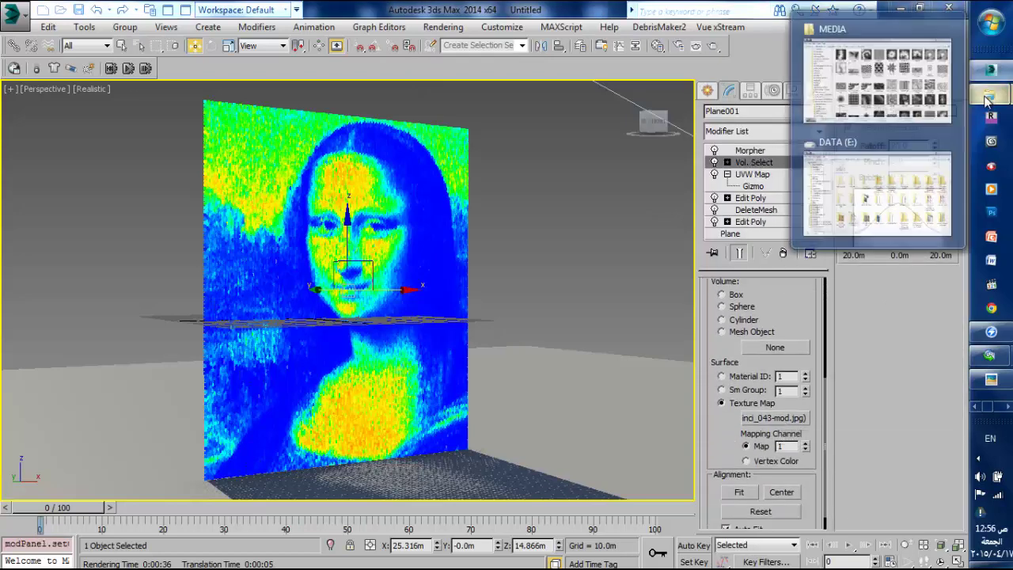
pyautogui.click(877, 83)
pyautogui.scroll(-1, 967, 301)
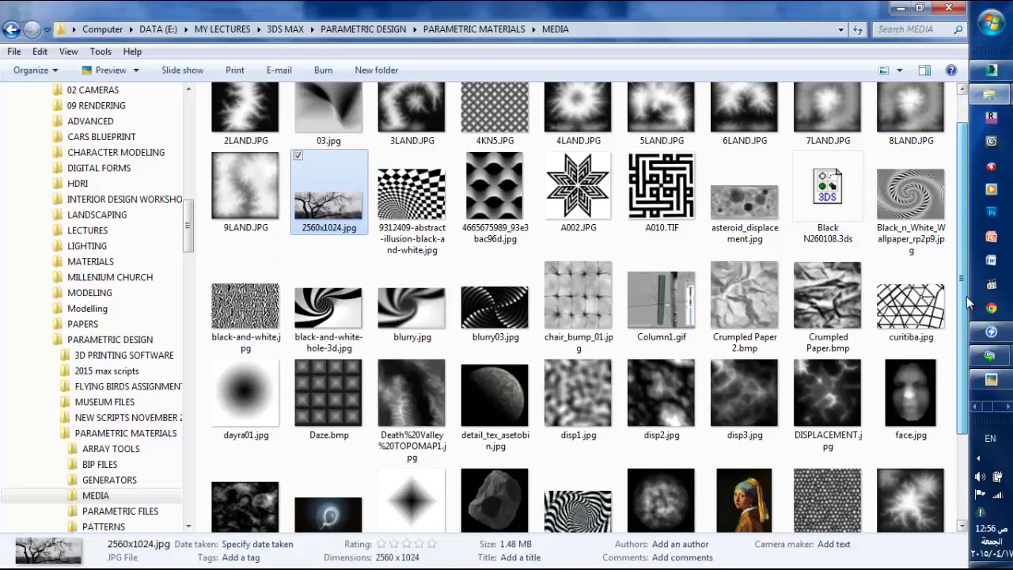
pyautogui.scroll(-3, 970, 303)
pyautogui.doubleClick(741, 378)
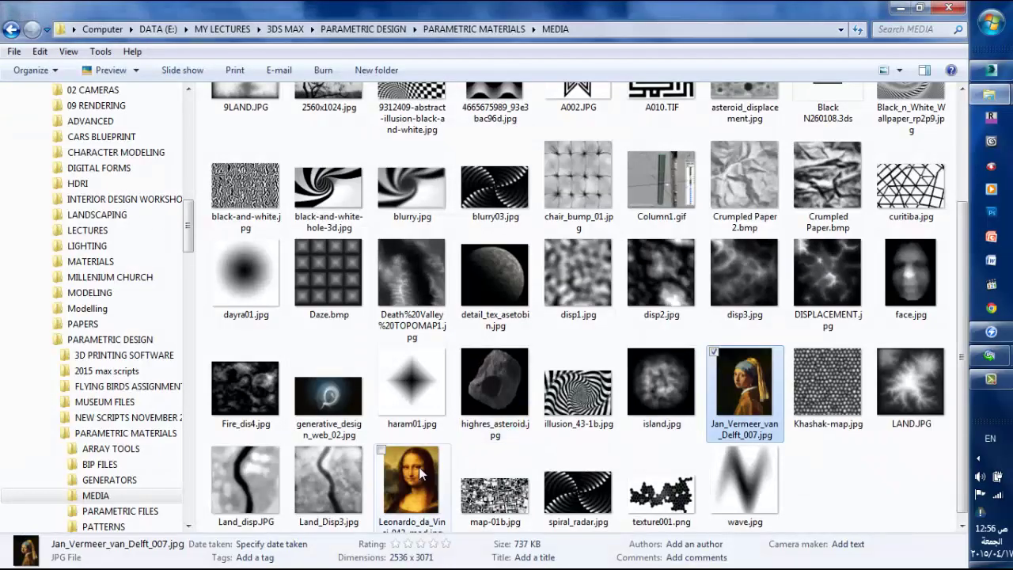
pyautogui.click(418, 476)
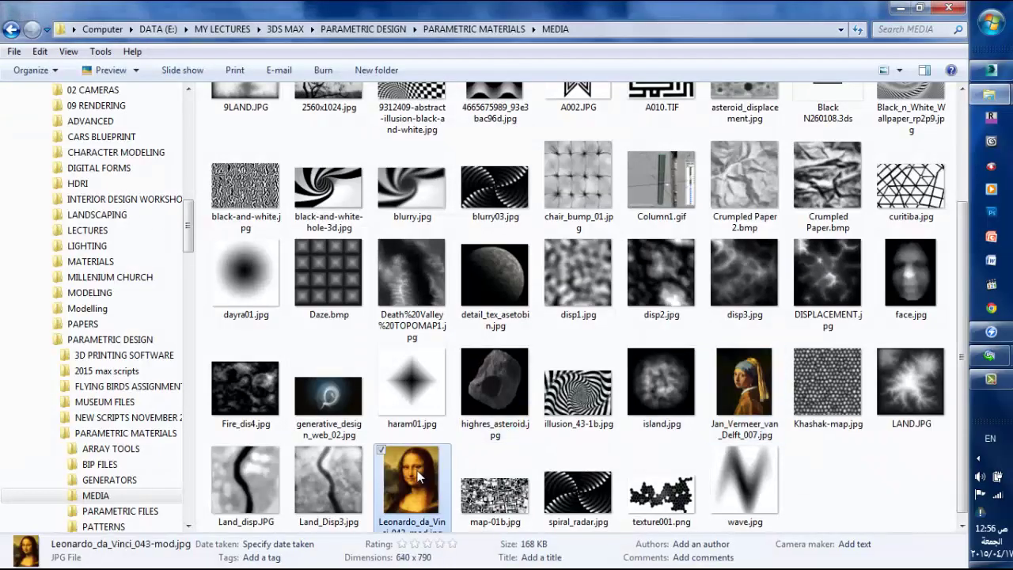
# Open Leonardo_da_Vinci_043-mod.jpg to view the source painting, and switch back to 3ds Max
pyautogui.doubleClick(419, 476)
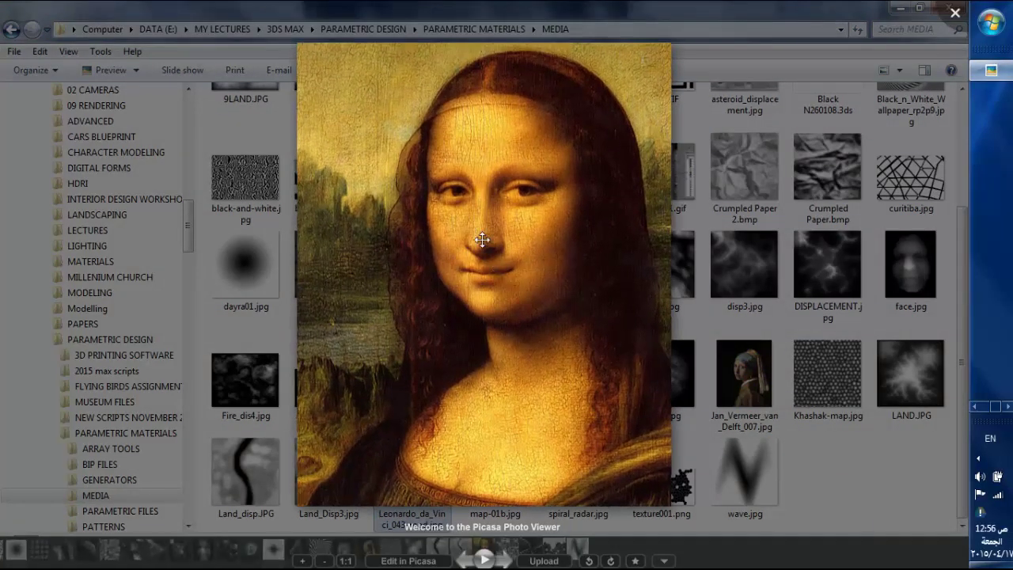
pyautogui.click(980, 409)
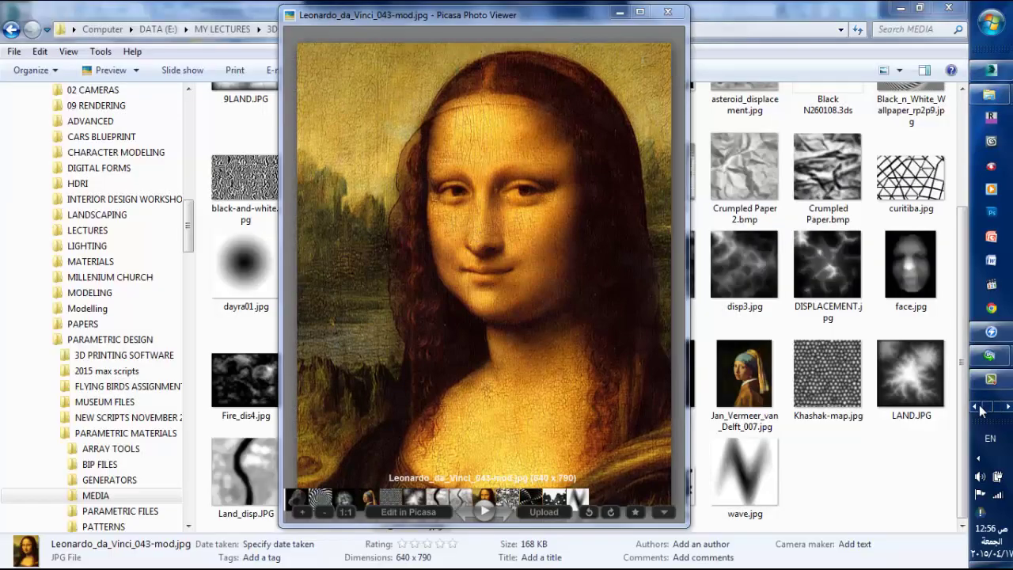
pyautogui.click(991, 70)
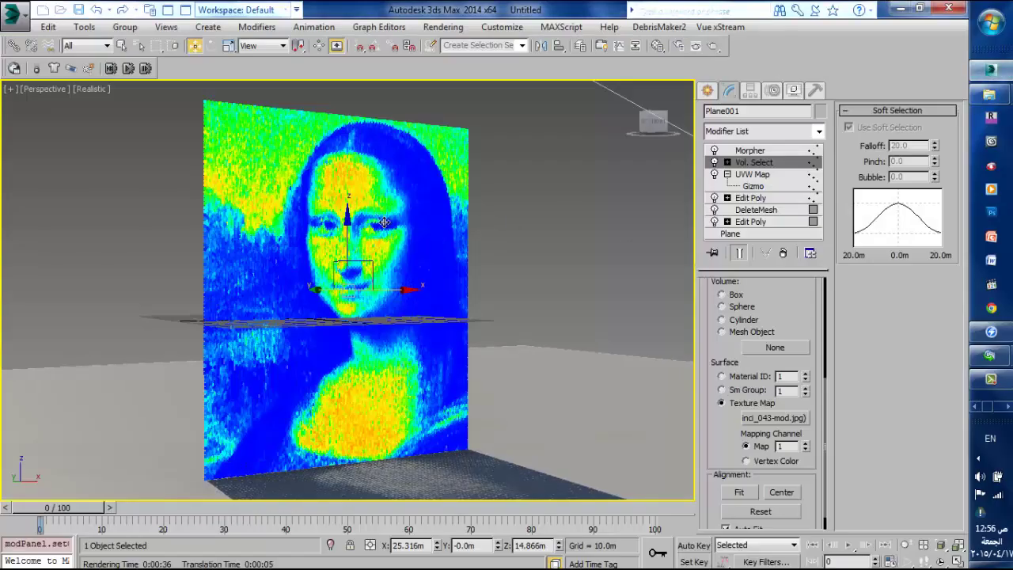
# Deselect the Mona Lisa panel and render it with its full floor shadow from a wider, angled Perspective view, closing the rendered frame
pyautogui.click(500, 204)
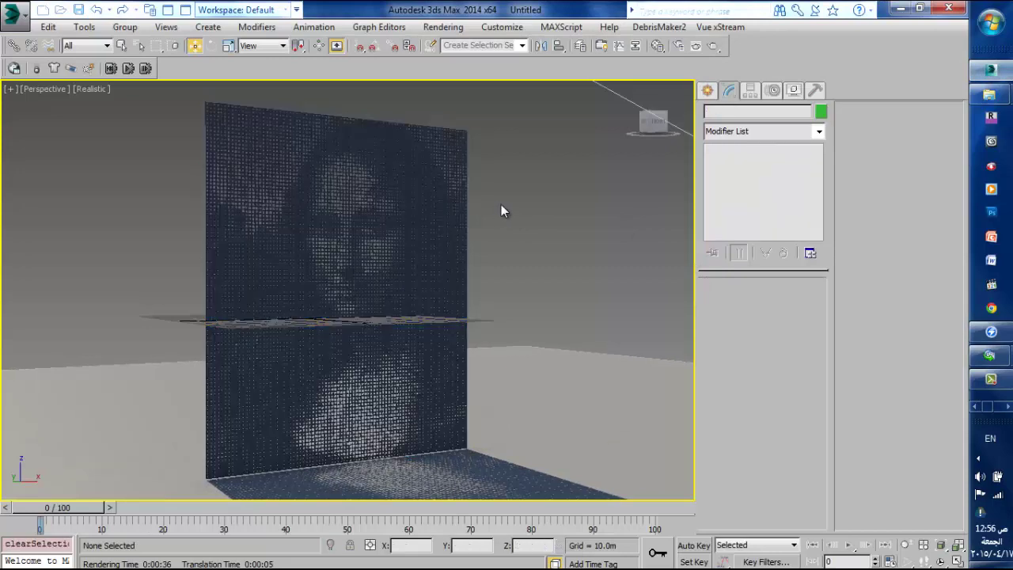
pyautogui.hotkey('ctrl', 'r')
pyautogui.moveTo(425, 289)
pyautogui.mouseDown()
pyautogui.moveTo(373, 281)
pyautogui.moveTo(446, 324)
pyautogui.moveTo(412, 282)
pyautogui.moveTo(462, 356)
pyautogui.moveTo(369, 263)
pyautogui.moveTo(388, 292)
pyautogui.moveTo(358, 276)
pyautogui.mouseUp()
pyautogui.hotkey('alt', 'z')
pyautogui.hotkey('ctrl', 'r')
pyautogui.hotkey('ctrl', 'p')
pyautogui.hotkey('shift', 'q')
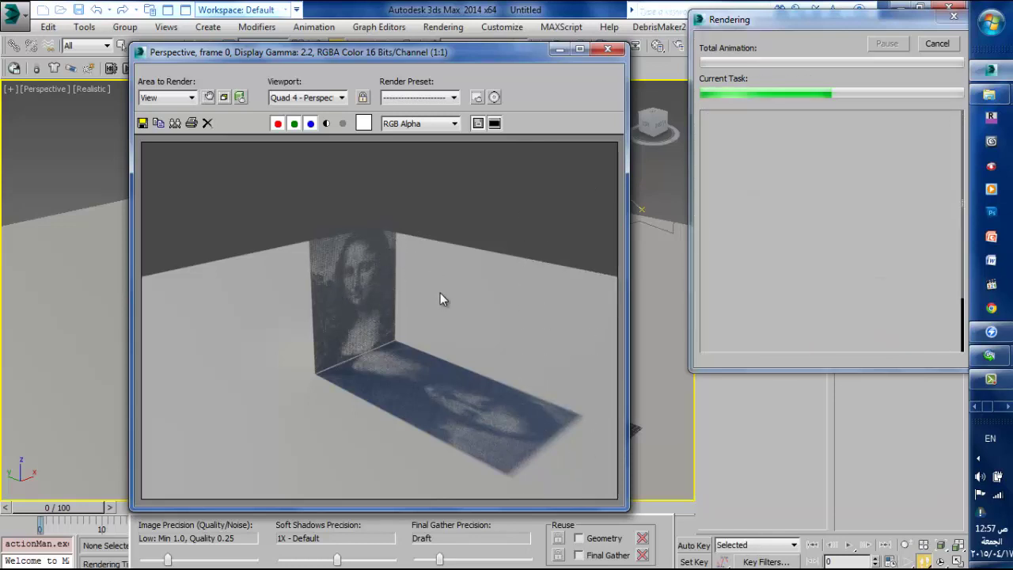
pyautogui.click(610, 50)
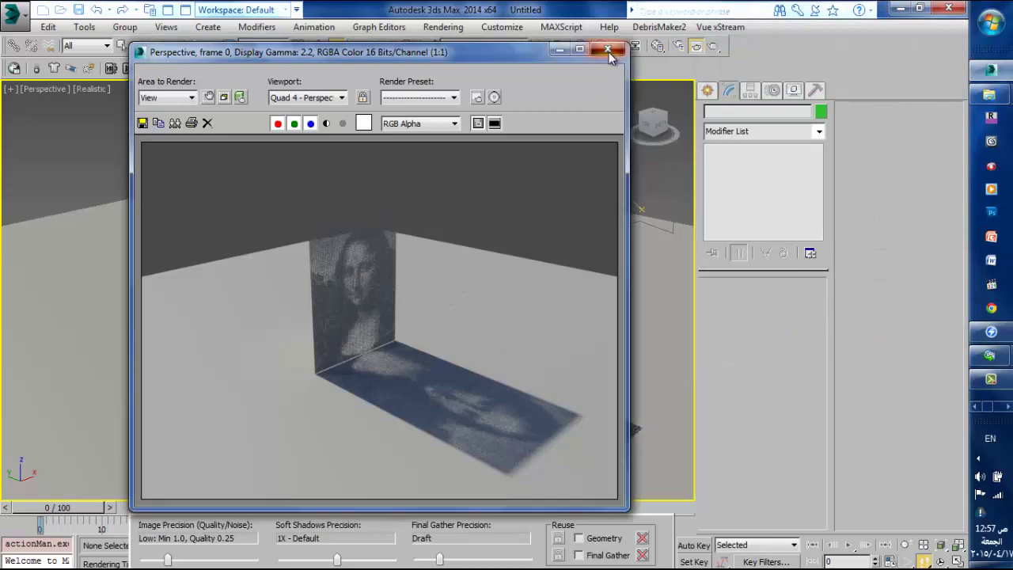
# Examine the perforations of the Mona Lisa panel up close and from a frontal Perspective angle
pyautogui.keyDown('alt'); pyautogui.moveTo(440, 244); pyautogui.dragTo(348, 331, button='middle'); pyautogui.keyUp('alt')
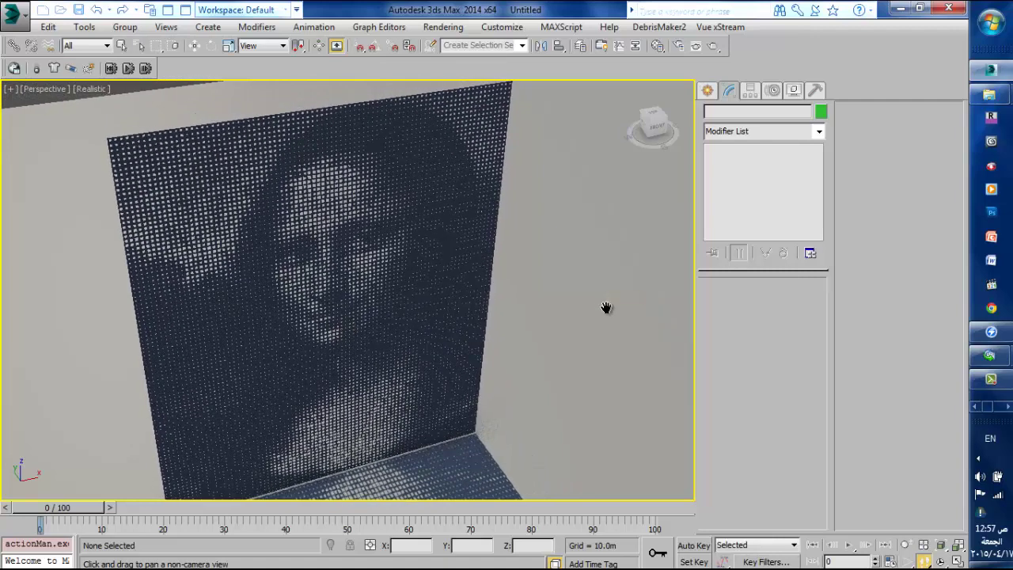
pyautogui.hotkey('alt', 'z')
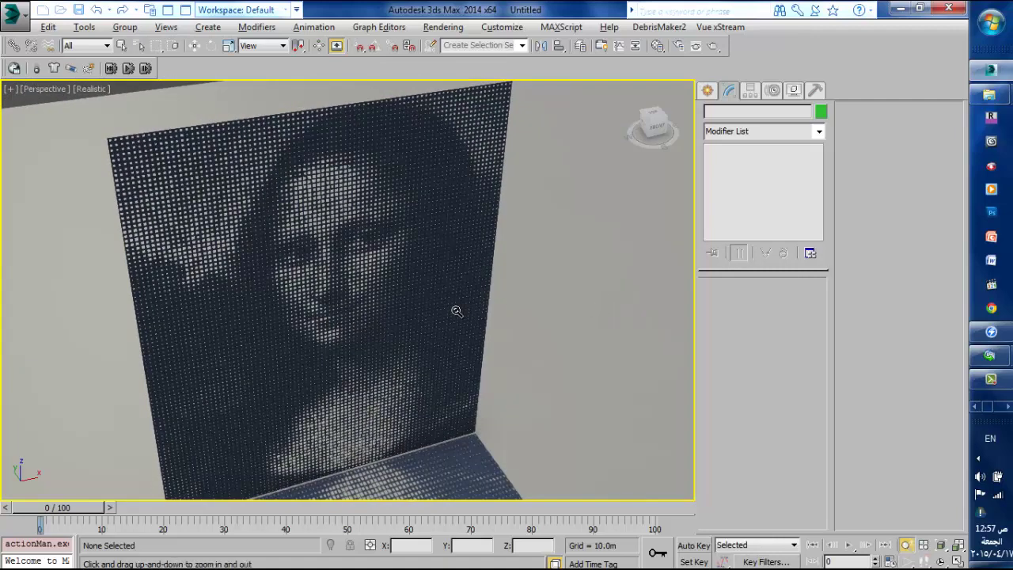
pyautogui.moveTo(336, 347)
pyautogui.mouseDown()
pyautogui.moveTo(342, 290)
pyautogui.moveTo(341, 356)
pyautogui.mouseUp()
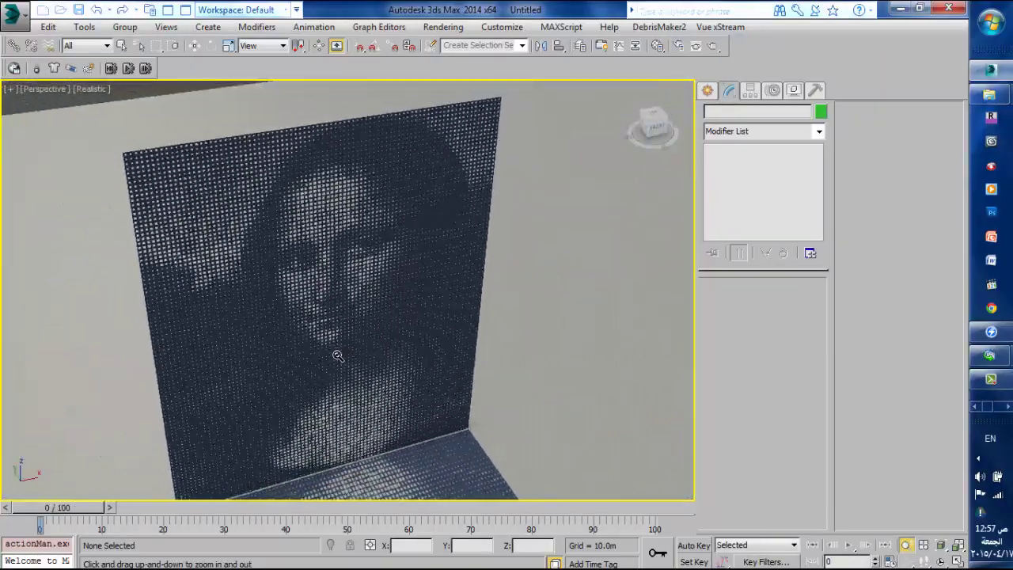
pyautogui.hotkey('ctrl', 'r')
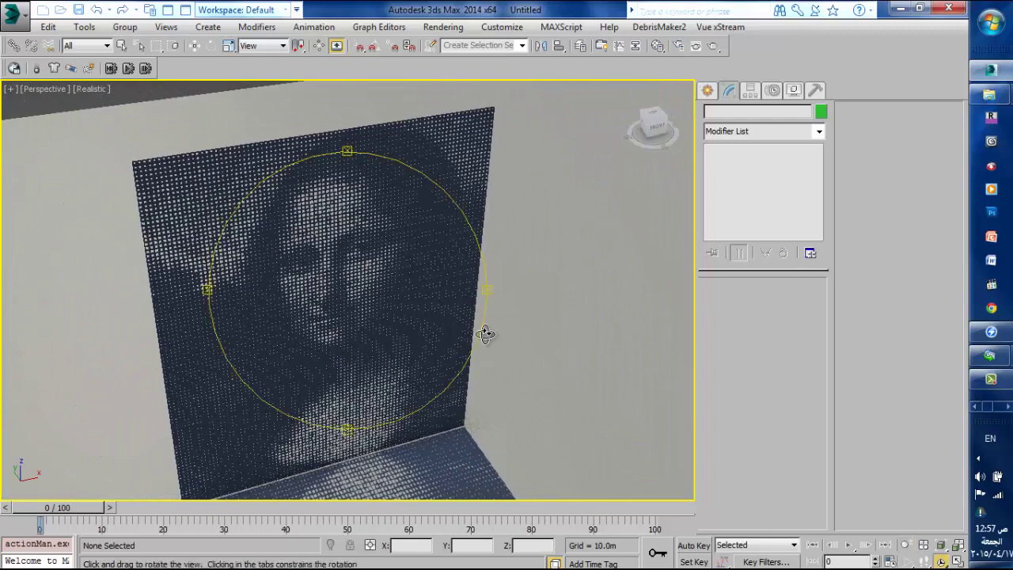
pyautogui.moveTo(482, 332); pyautogui.dragTo(406, 317)
pyautogui.rightClick(407, 316)
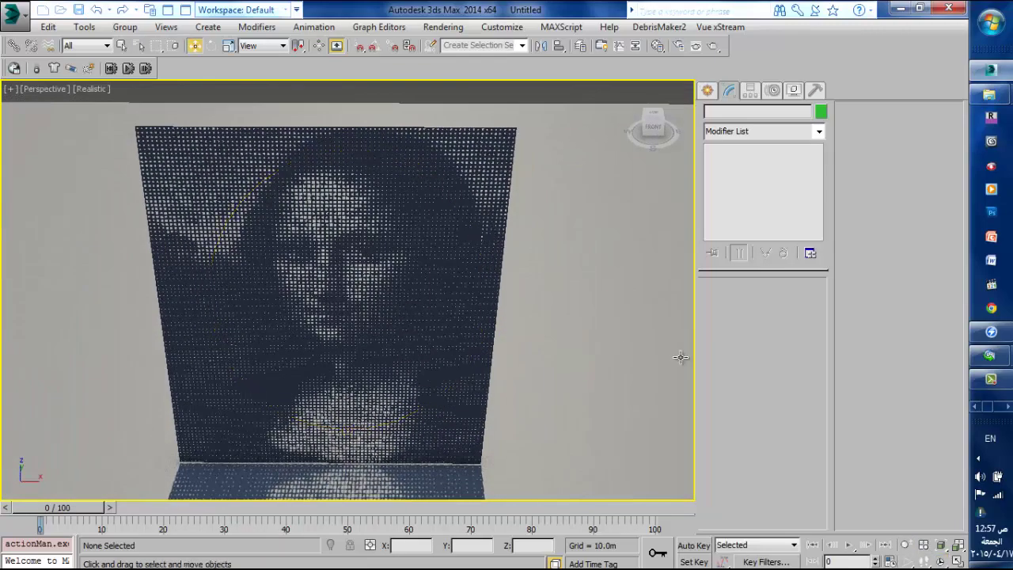